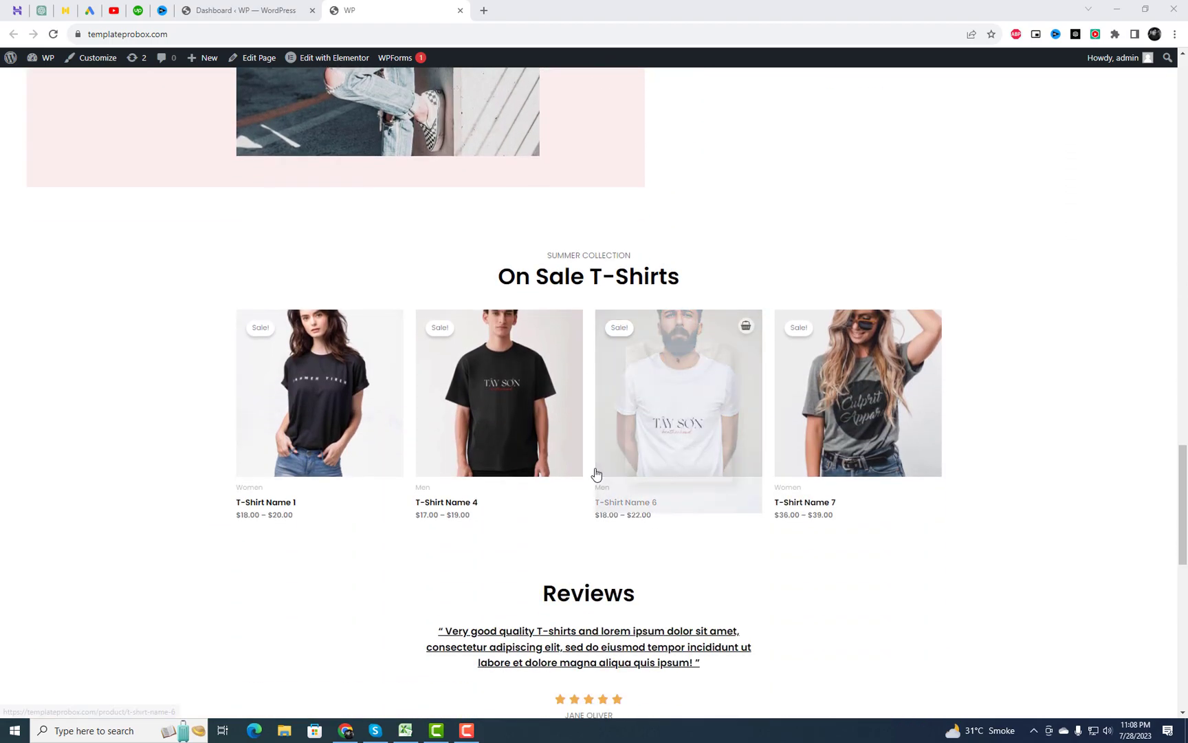
- Search the WordPress plugin directory for "Product Carousel Slider for Elementor"
click(231, 6)
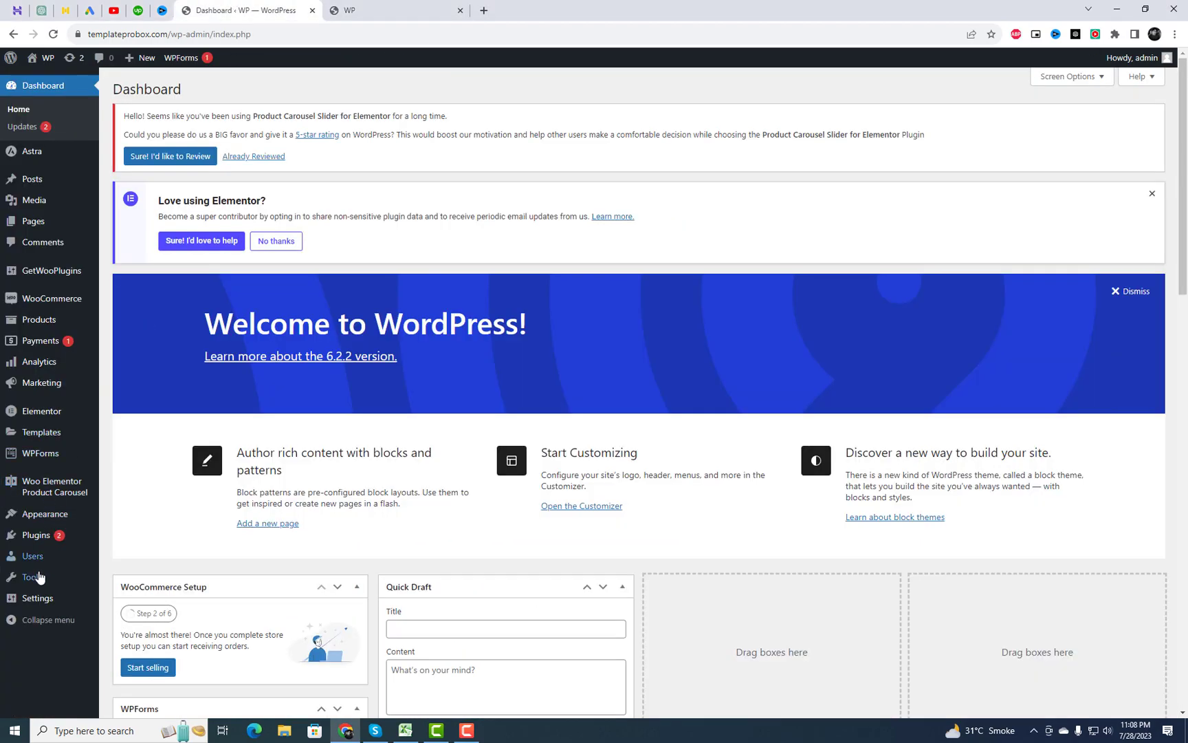
mouse_move(51, 540)
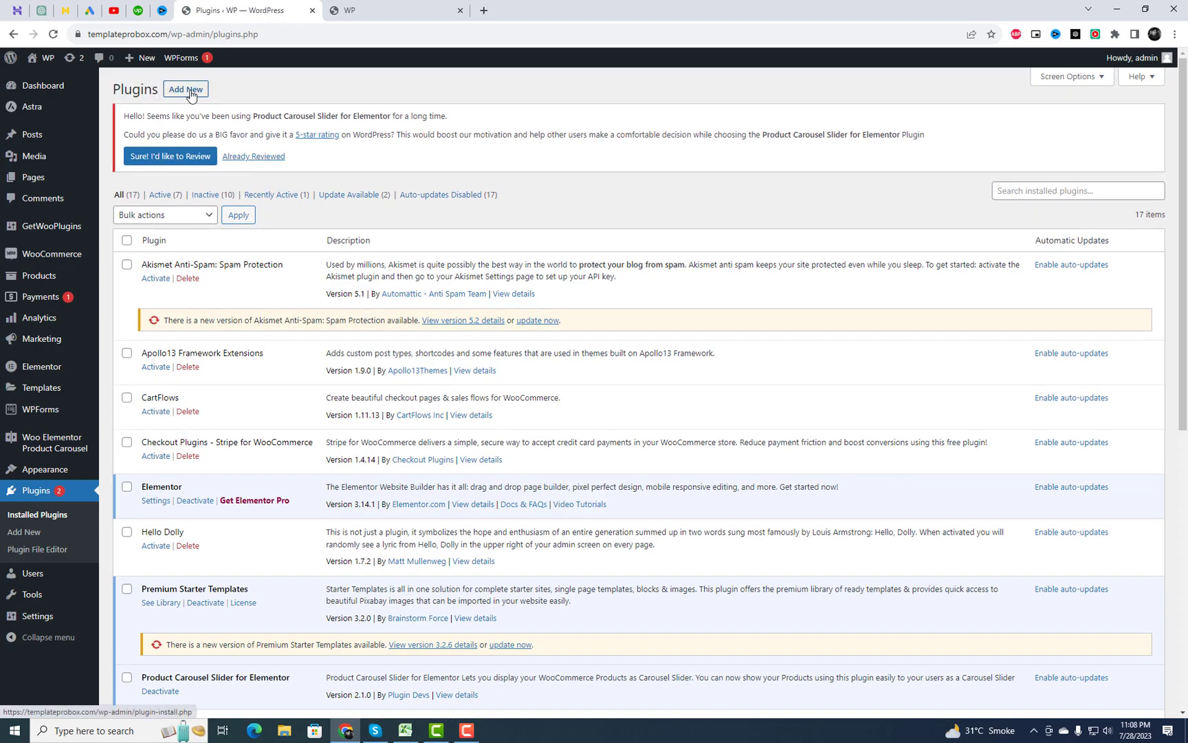
click(186, 90)
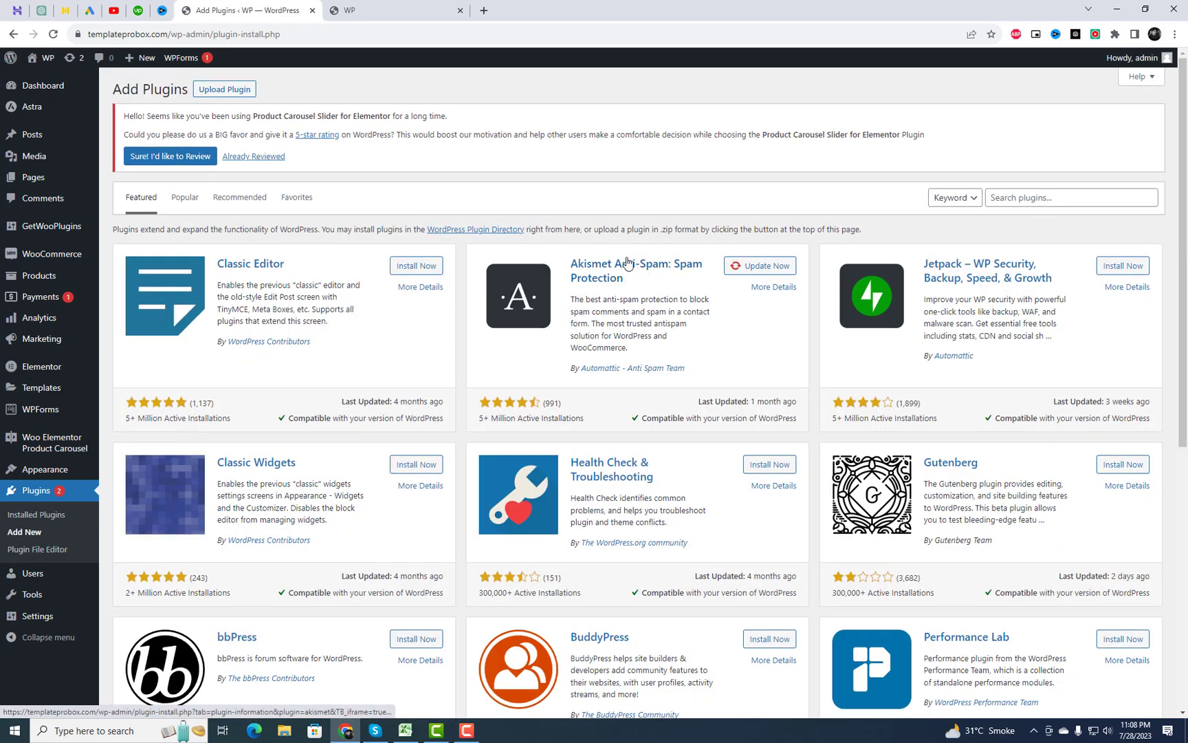
click(1029, 198)
text(Product Carousel Slider for Elementor)
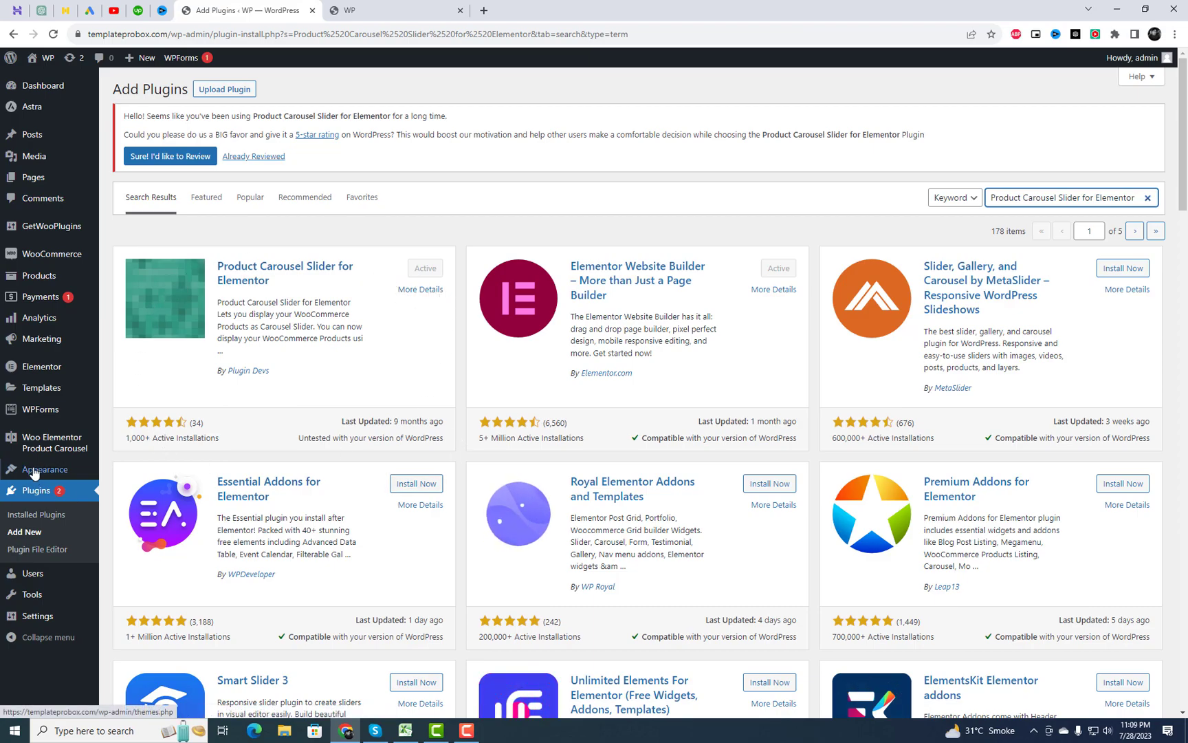
- Open the support page of the Woo Elementor Product Carousel plugin
mouse_move(39, 459)
click(125, 478)
click(124, 478)
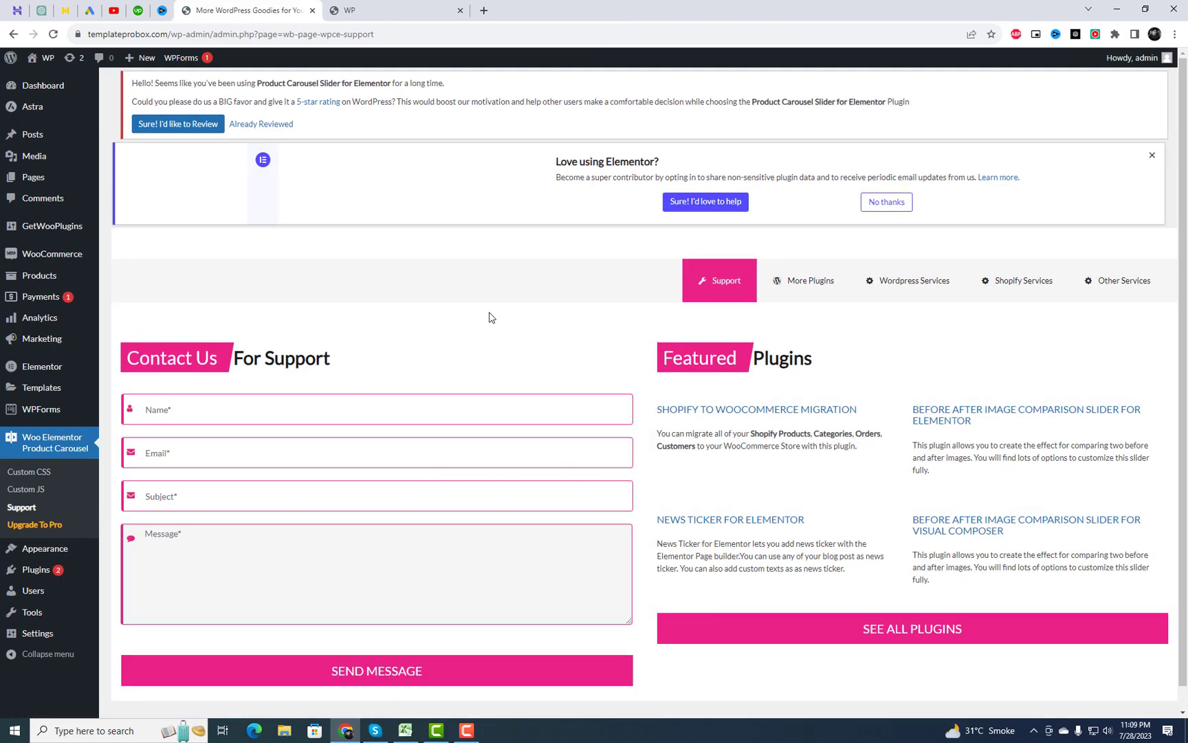
- Open the site's Home page for editing with Elementor in a new browser tab
click(392, 7)
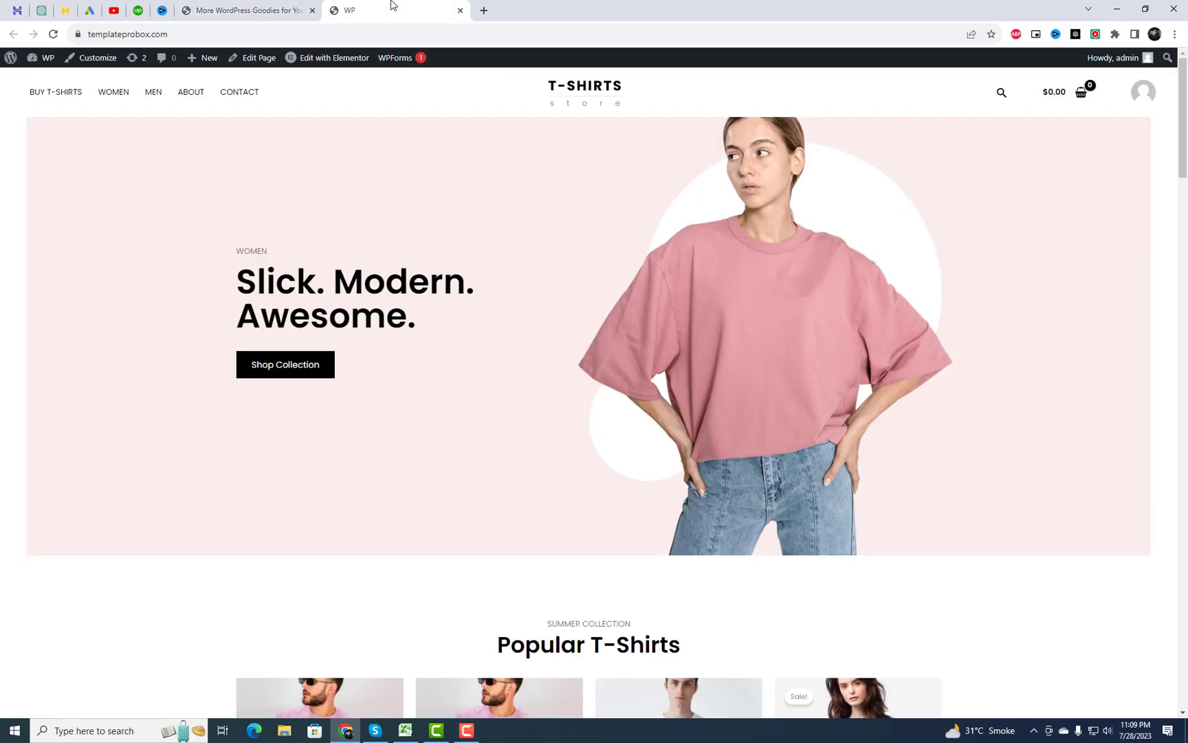
click(334, 58)
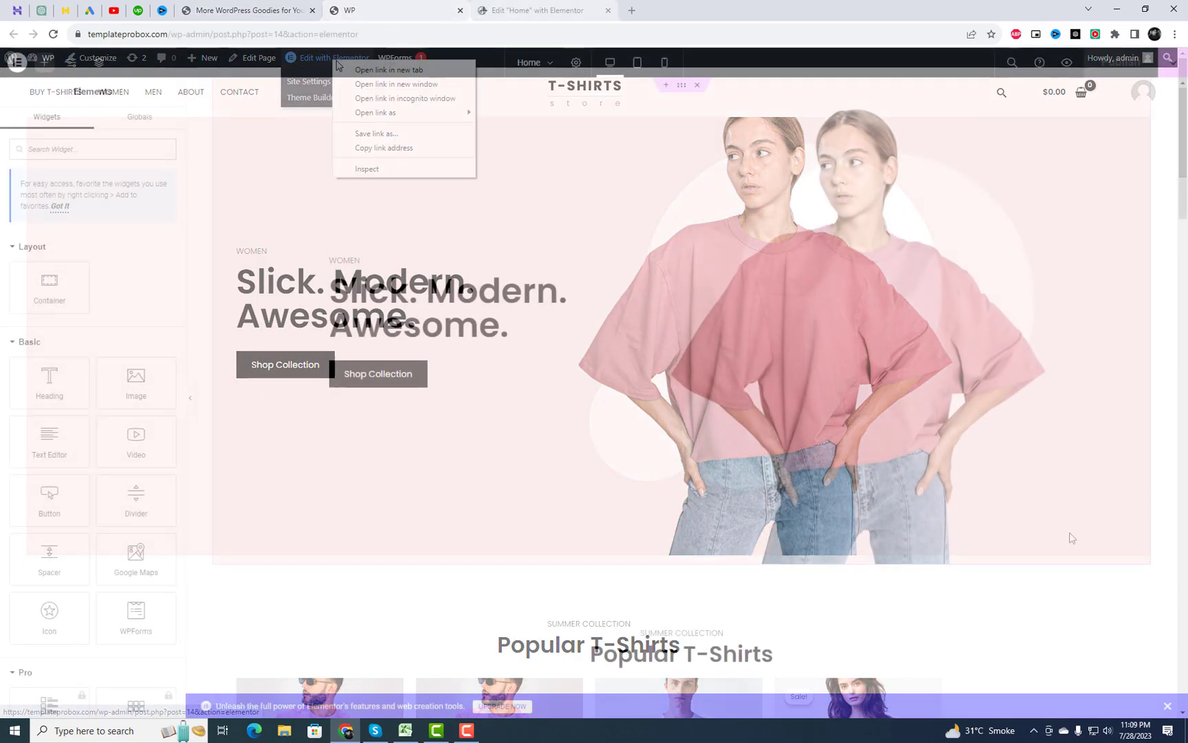
- Insert an empty flexbox container with a vertical direction above the Popular T-Shirts heading section
scroll(873, 498, down, 5)
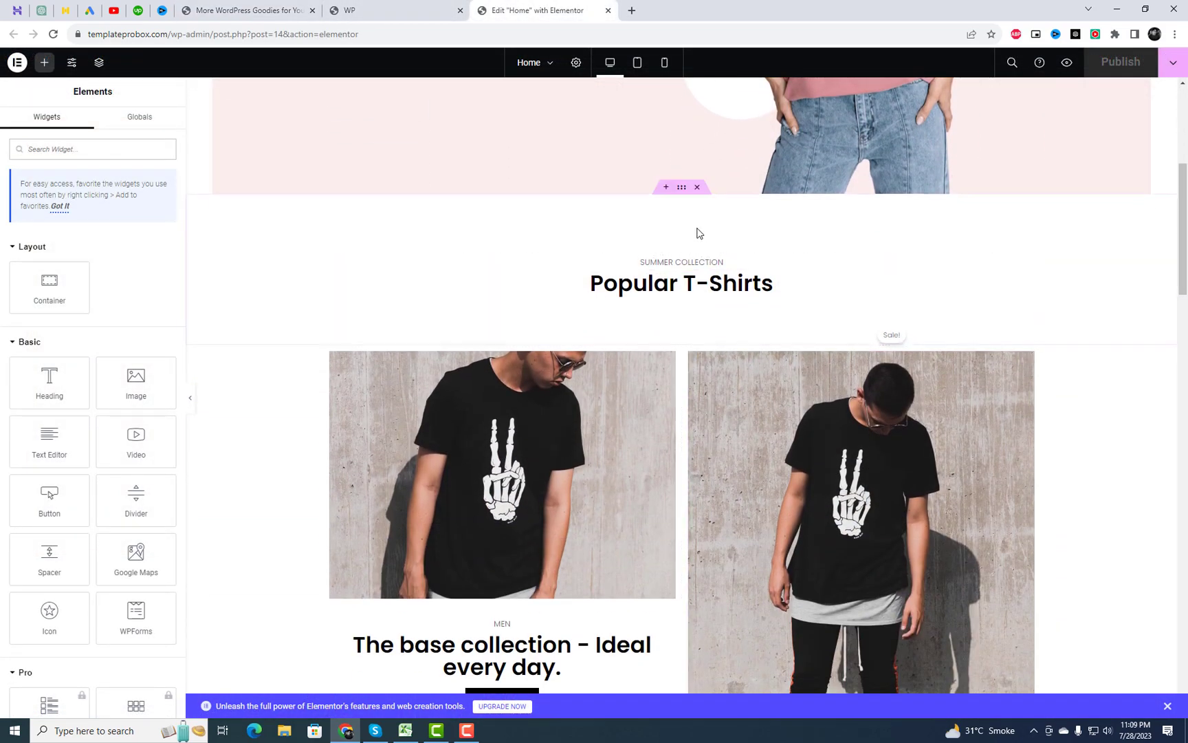
click(666, 187)
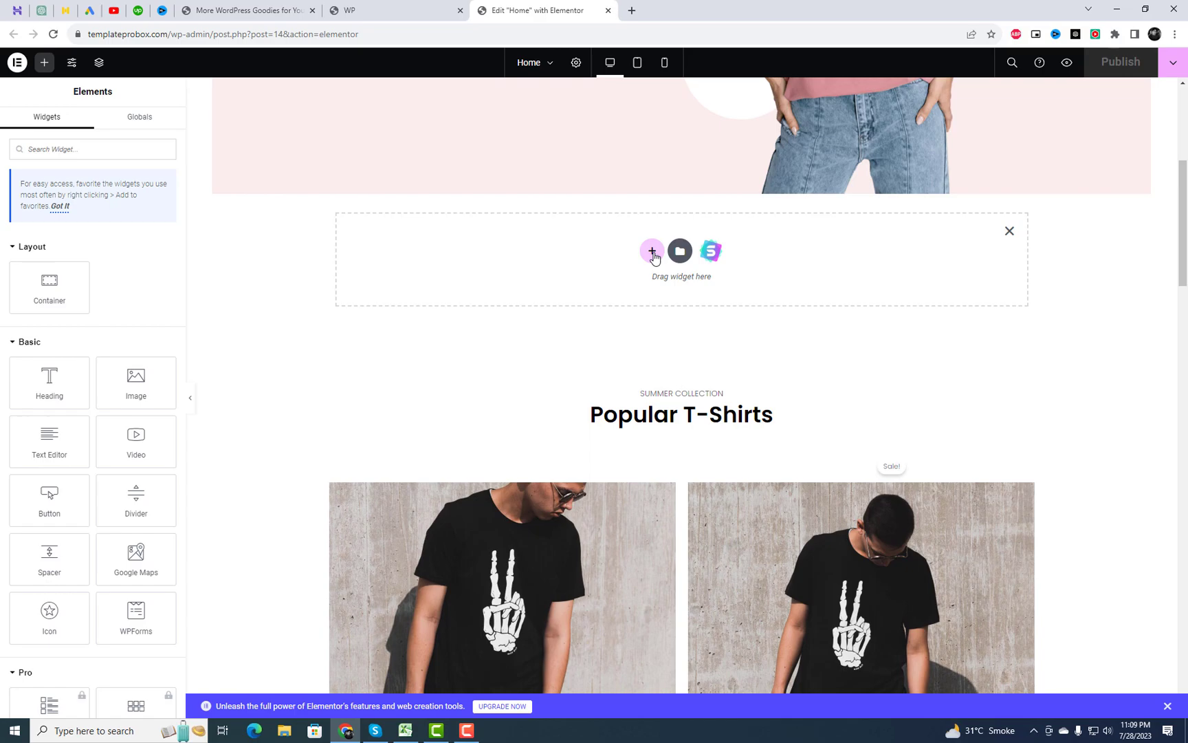
click(652, 247)
click(620, 289)
click(506, 282)
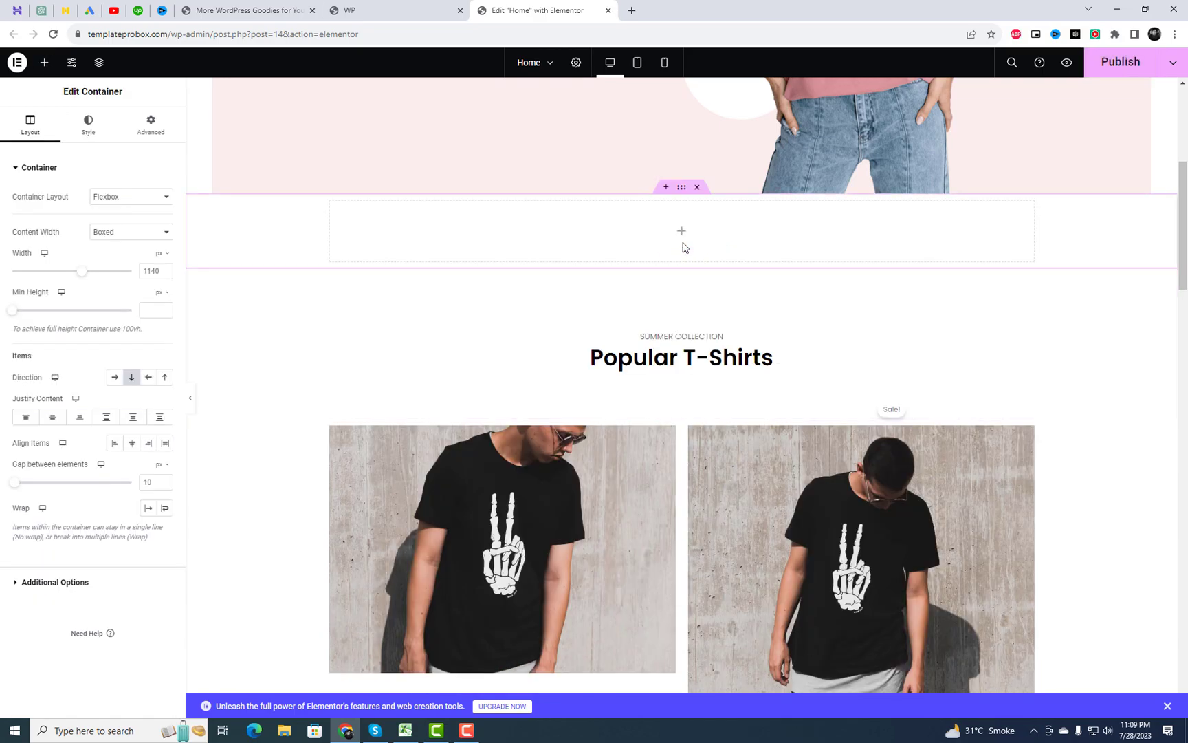
- Find the Product Slider widget with the search term "pro" and place it in the new container
click(683, 234)
text(pro)
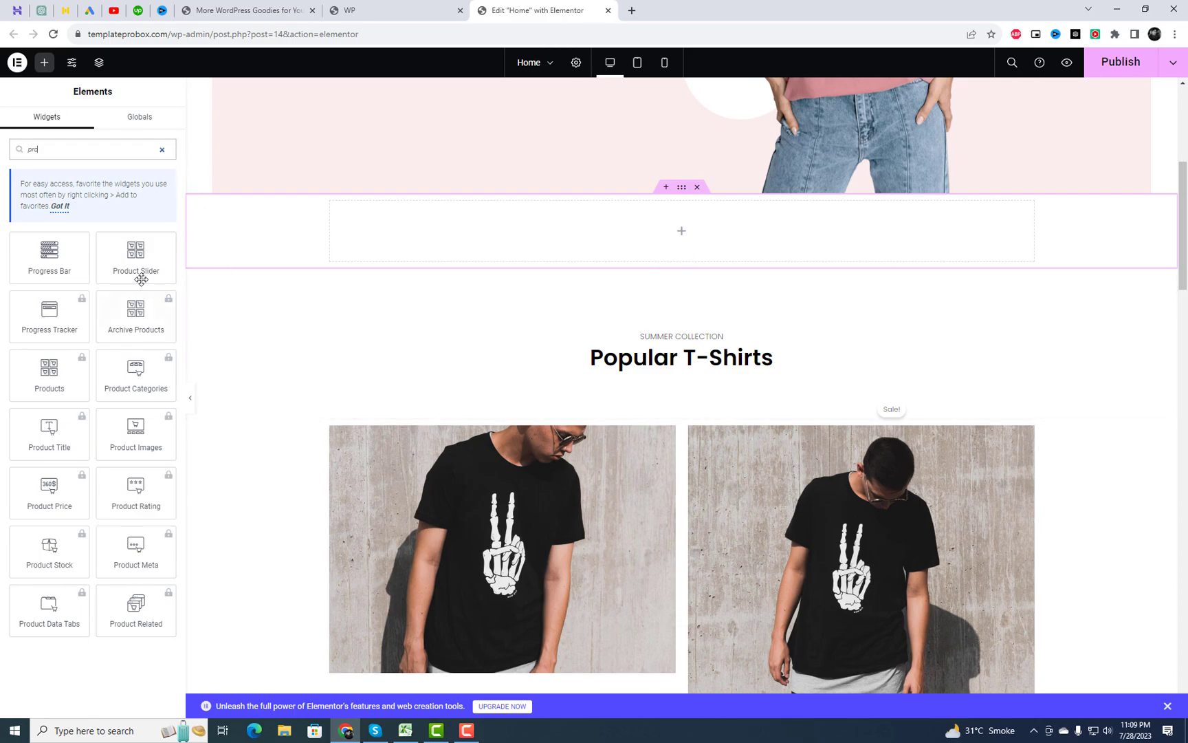
drag(139, 259, 643, 234)
- Page forward through the product slider in the preview to examine its T-shirt slides
scroll(1128, 464, down, 1)
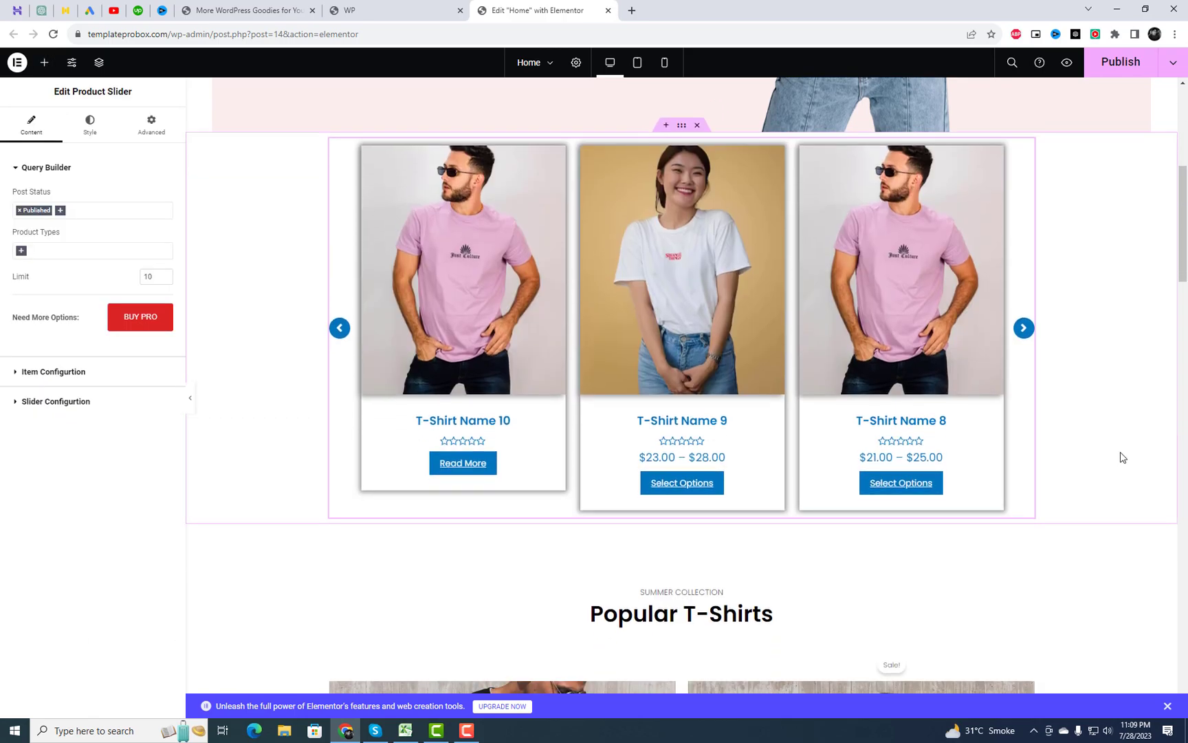
click(1024, 329)
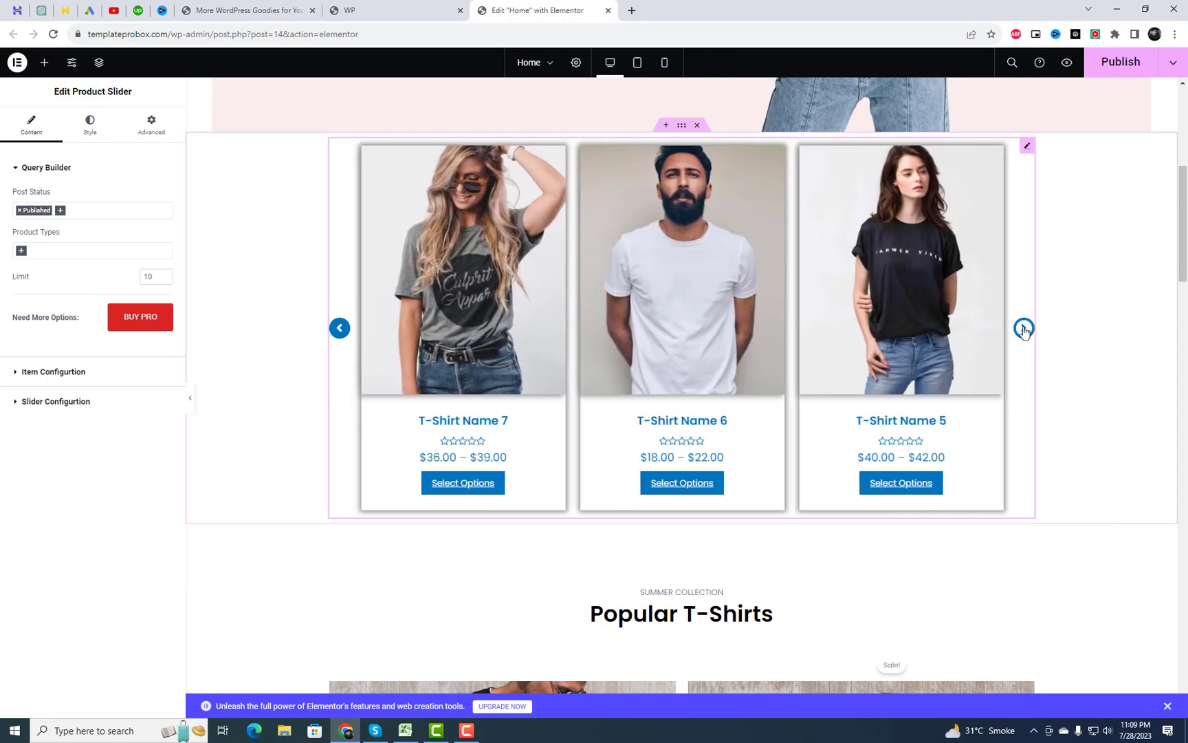
click(1024, 328)
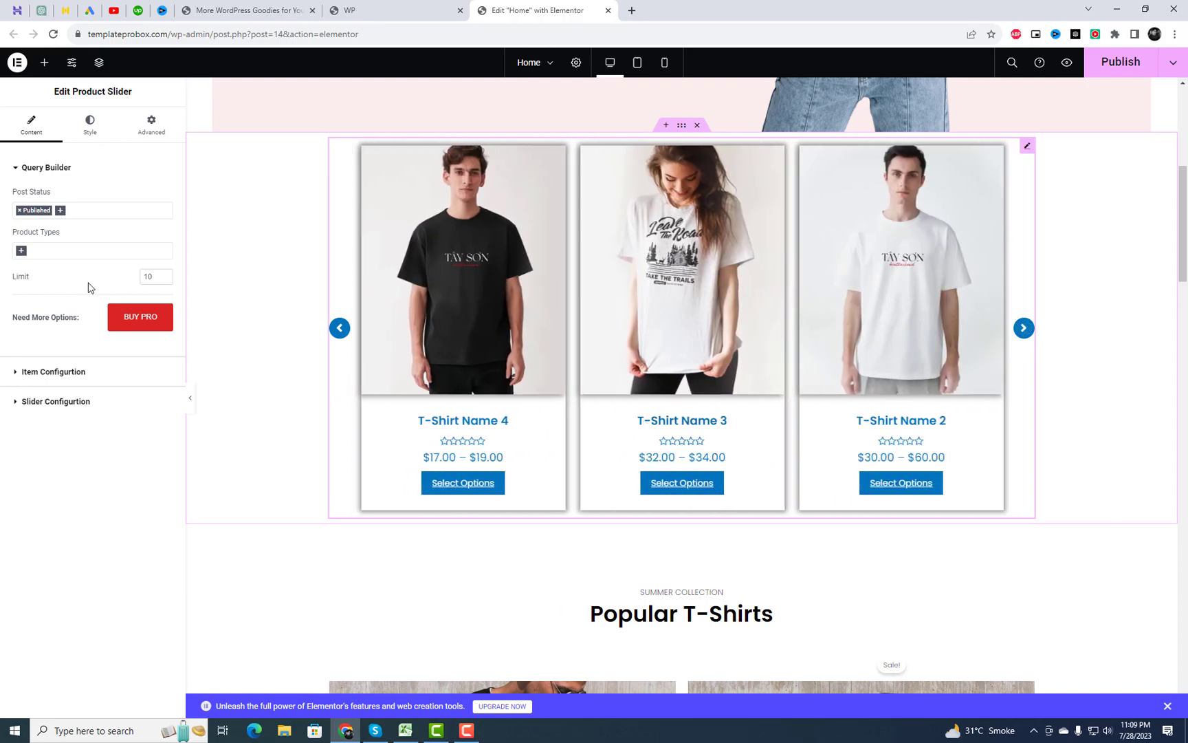
- Check the slider's post status options and try limiting its product types to Simple product
click(83, 210)
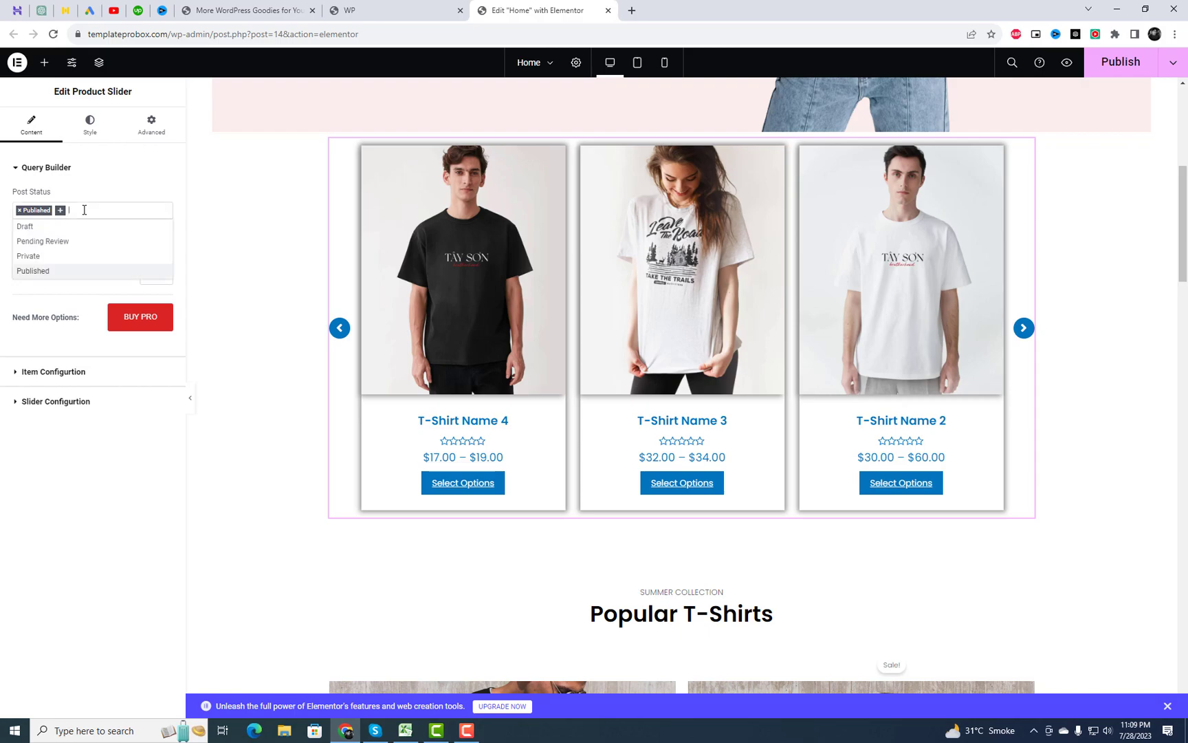
click(110, 185)
click(106, 178)
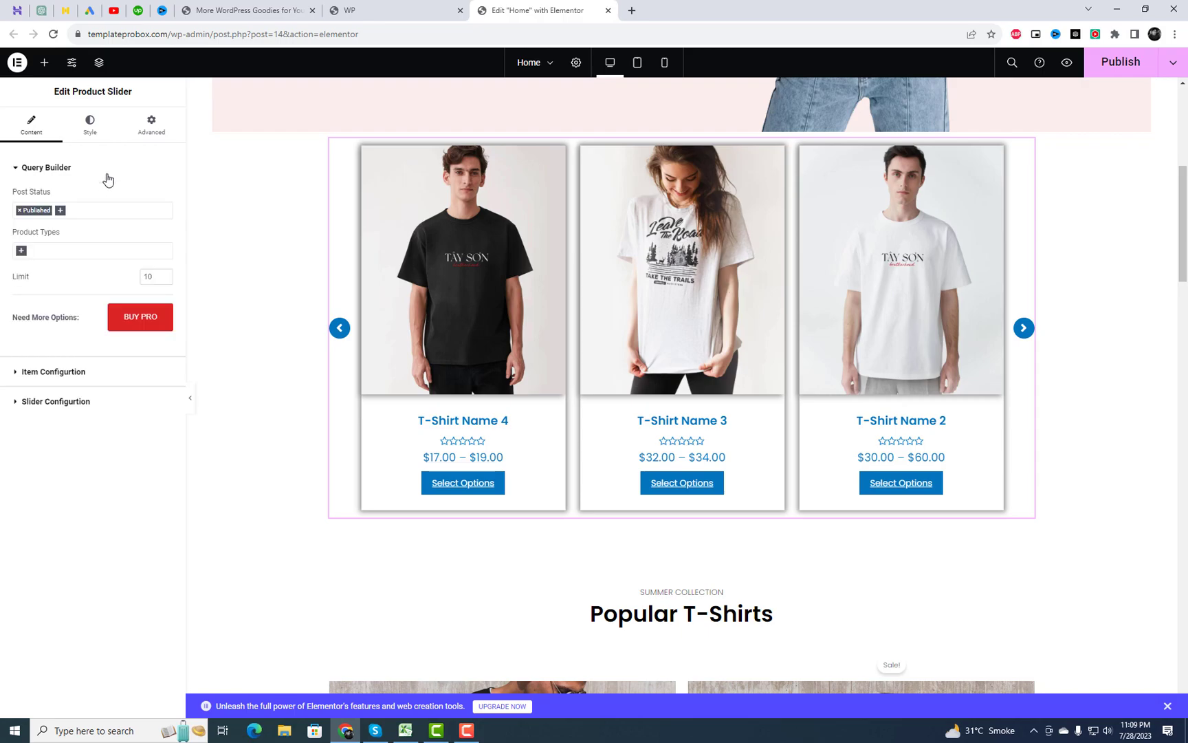
click(82, 249)
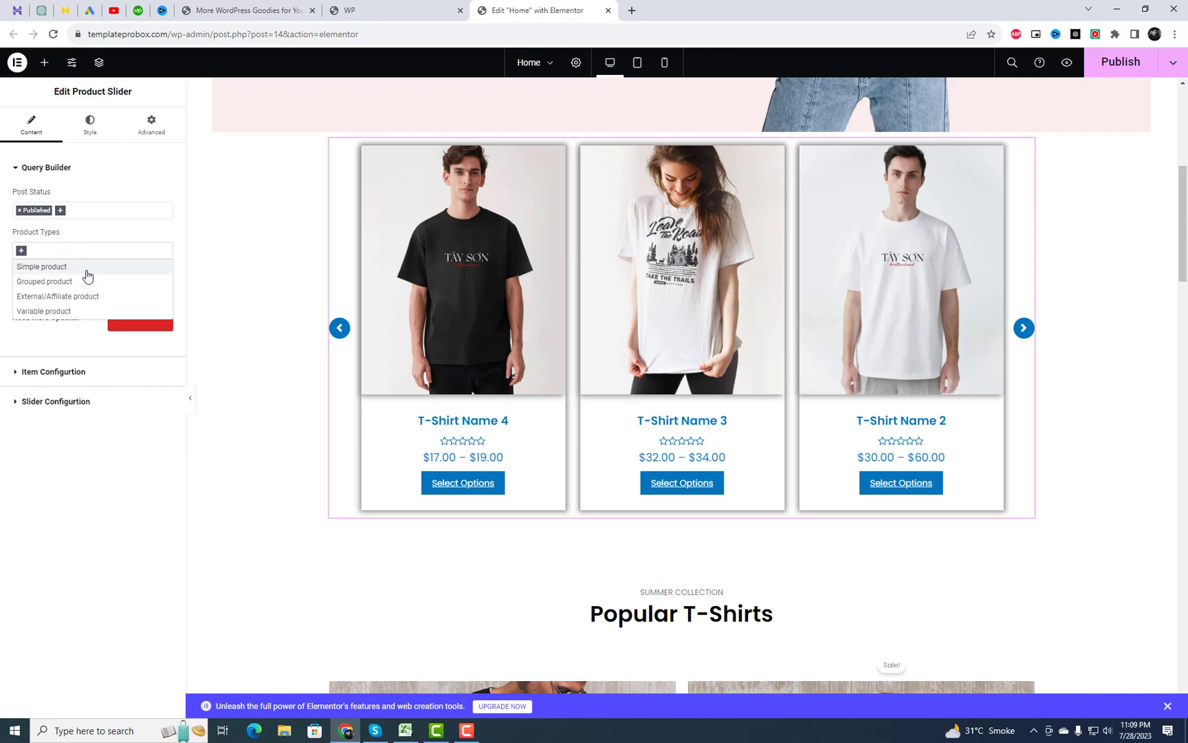
click(87, 276)
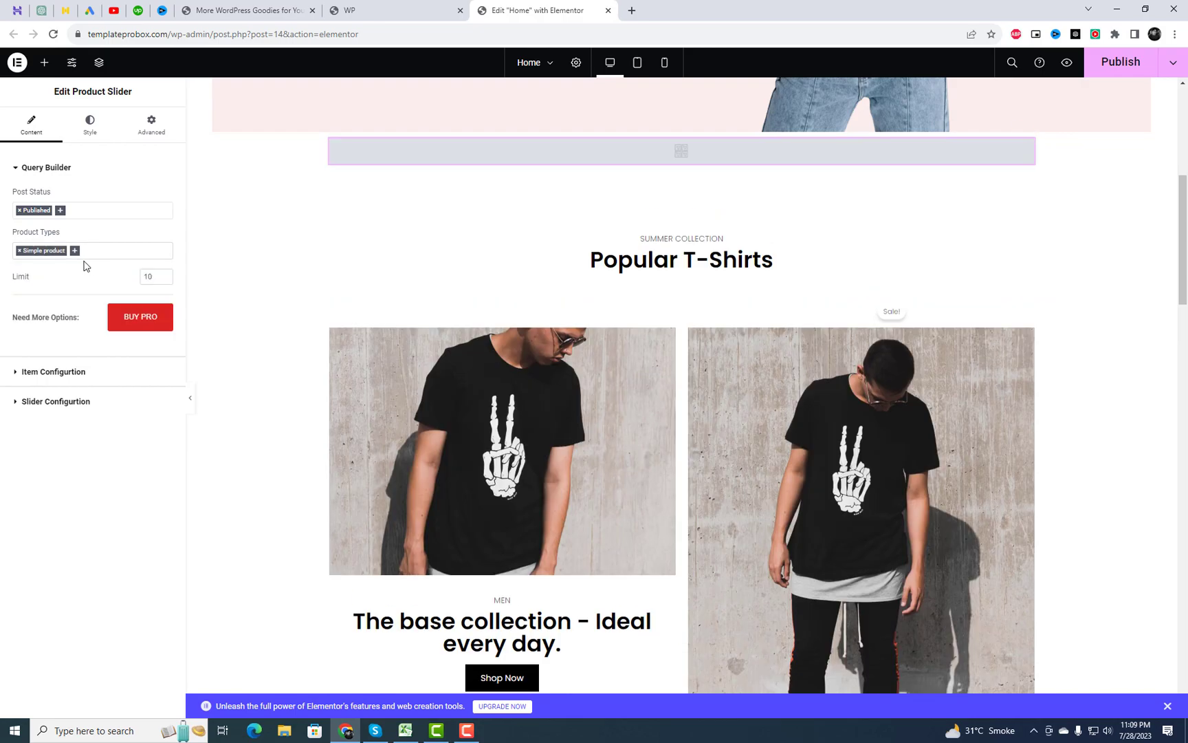
click(20, 251)
- Set the product slider's query limit to 20 products
click(157, 282)
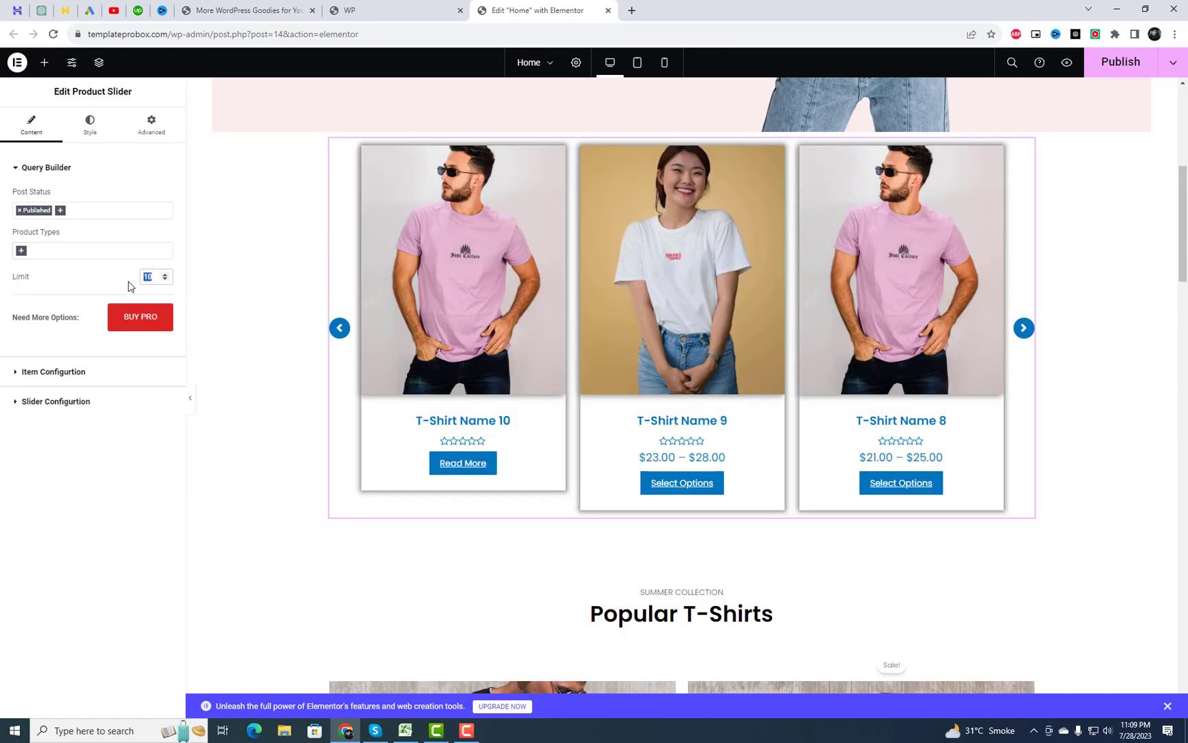
text(20)
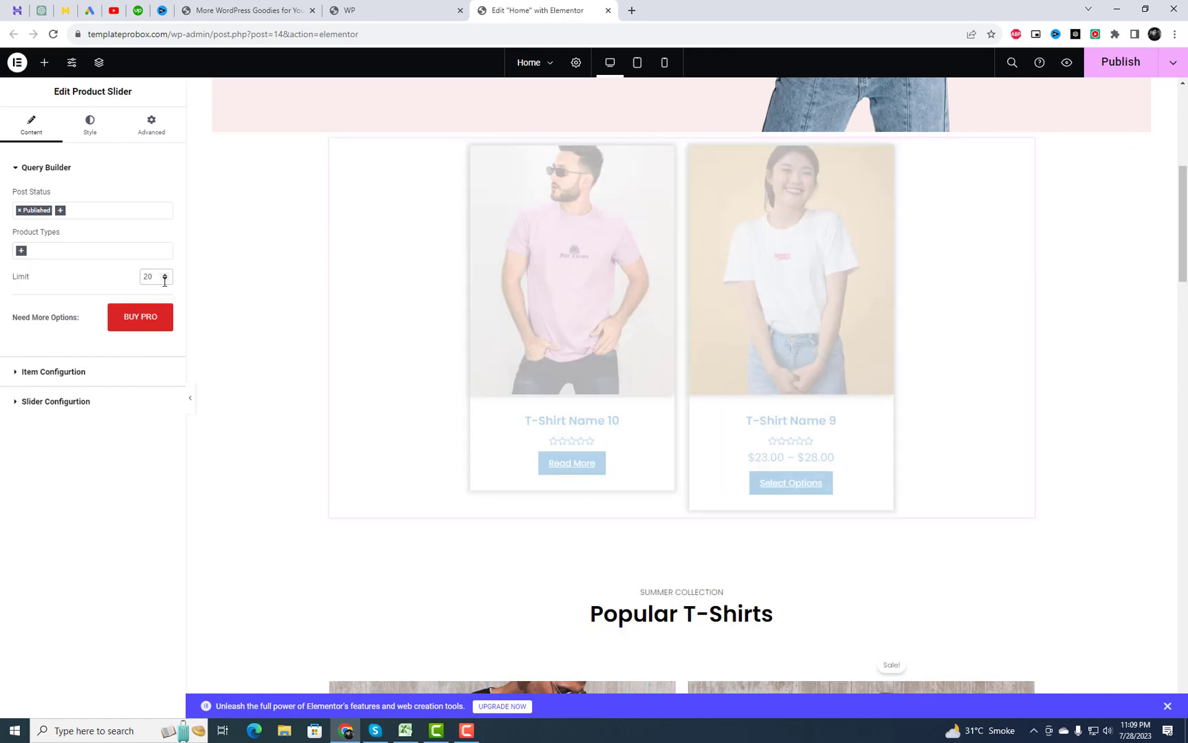
- Try the Medium - 300 x 300 image size for the slider items and settle on Large - 1024 x 1024
click(92, 373)
click(121, 226)
click(122, 227)
click(128, 275)
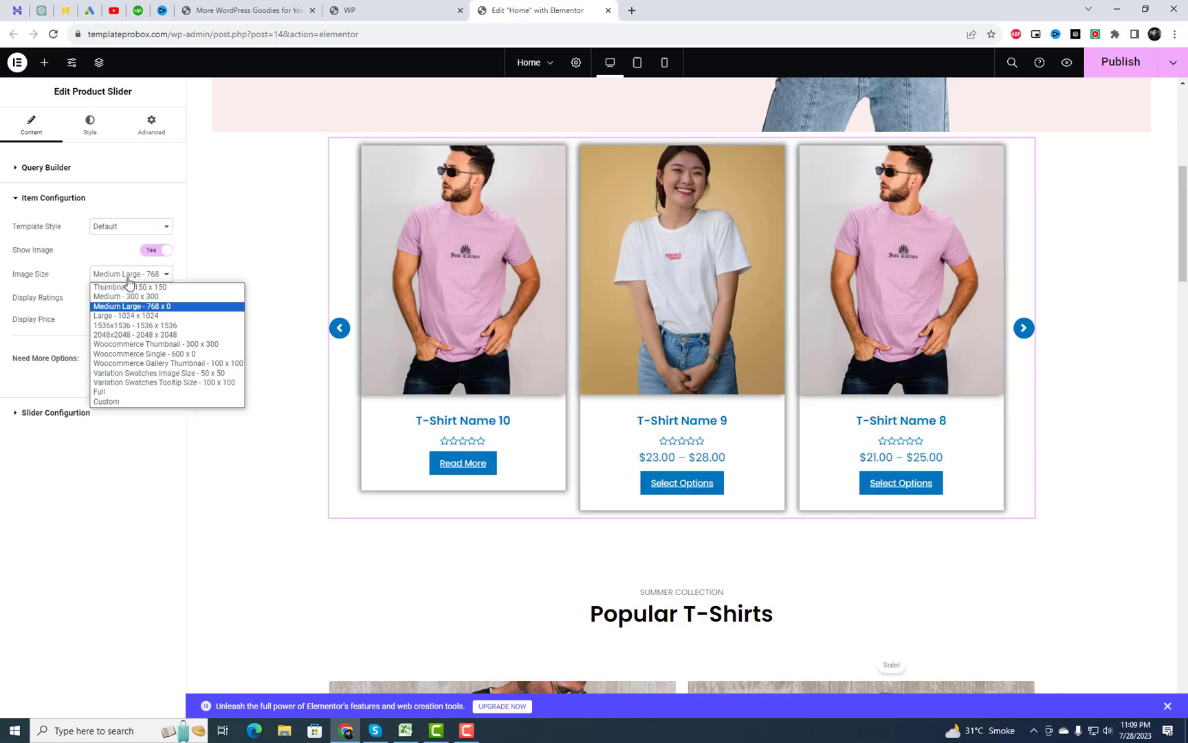
click(135, 297)
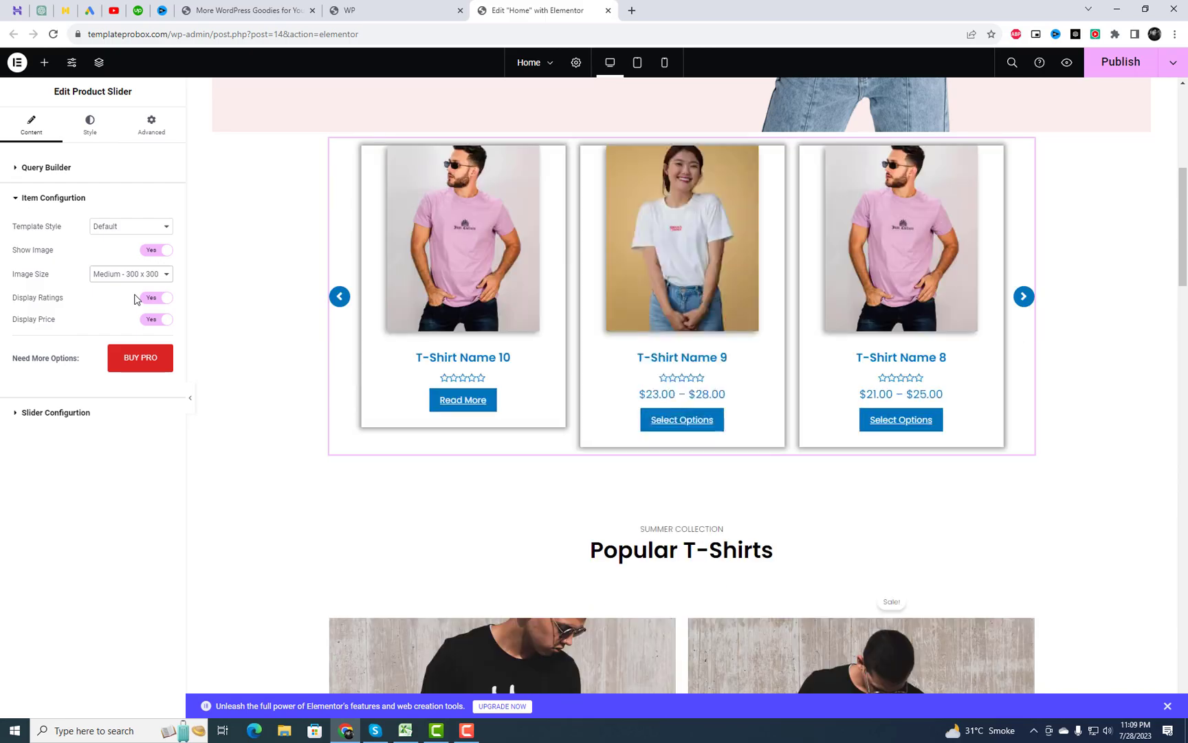
click(135, 275)
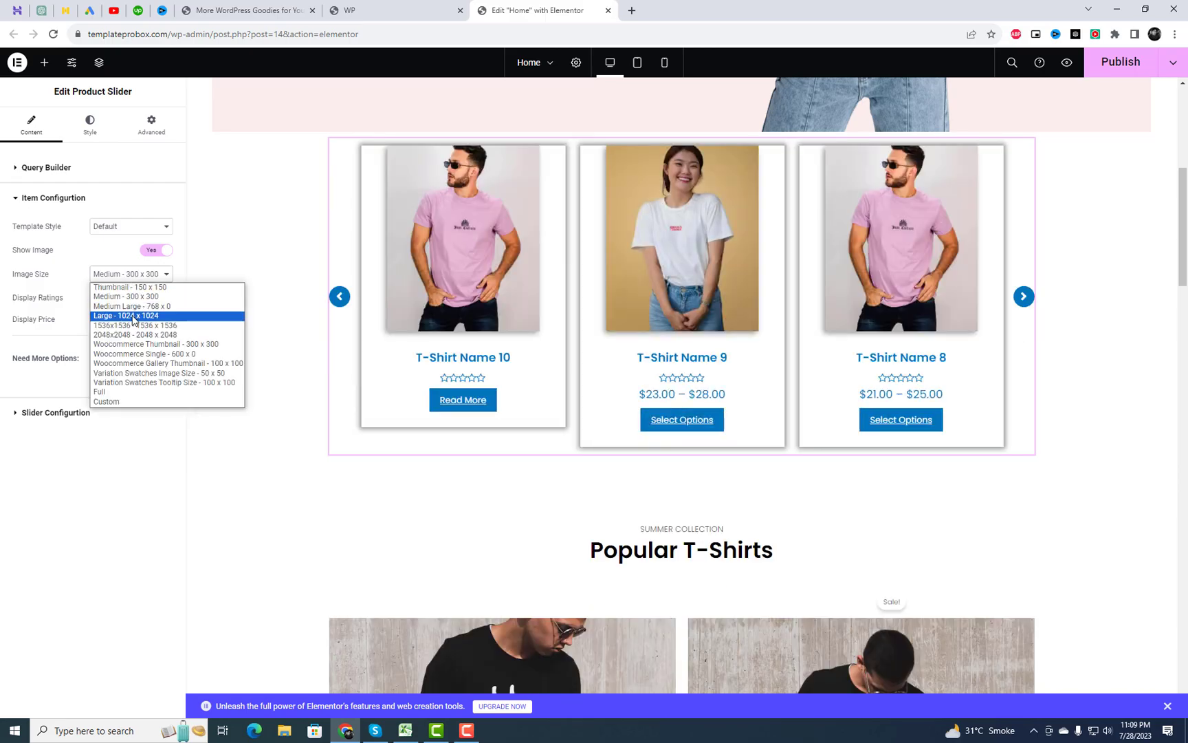
click(136, 321)
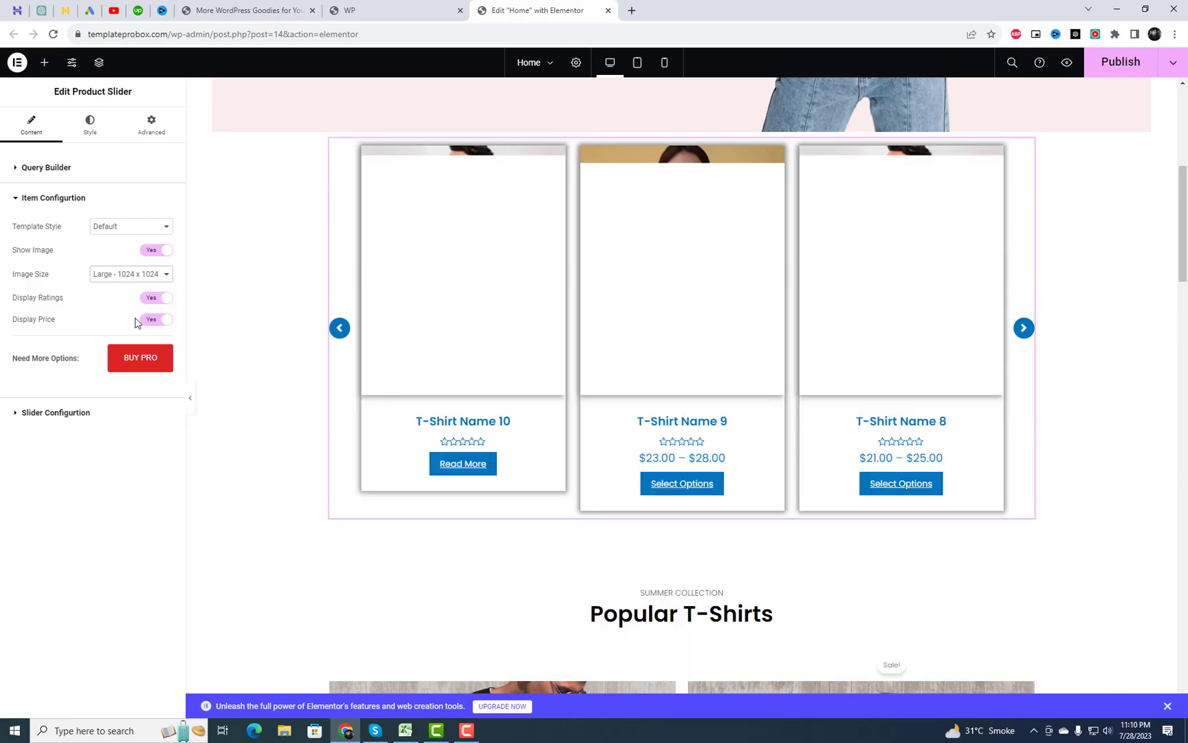
- Set the number of slides to show in the product slider to 4
click(121, 419)
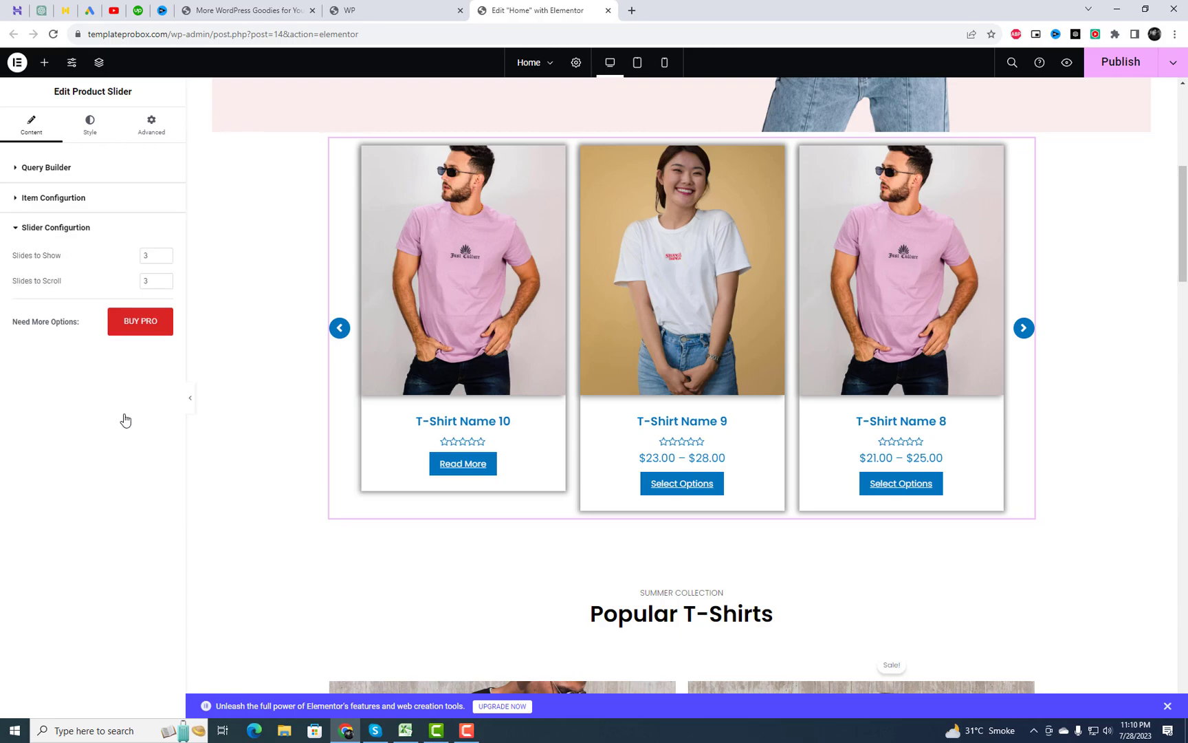
text(4)
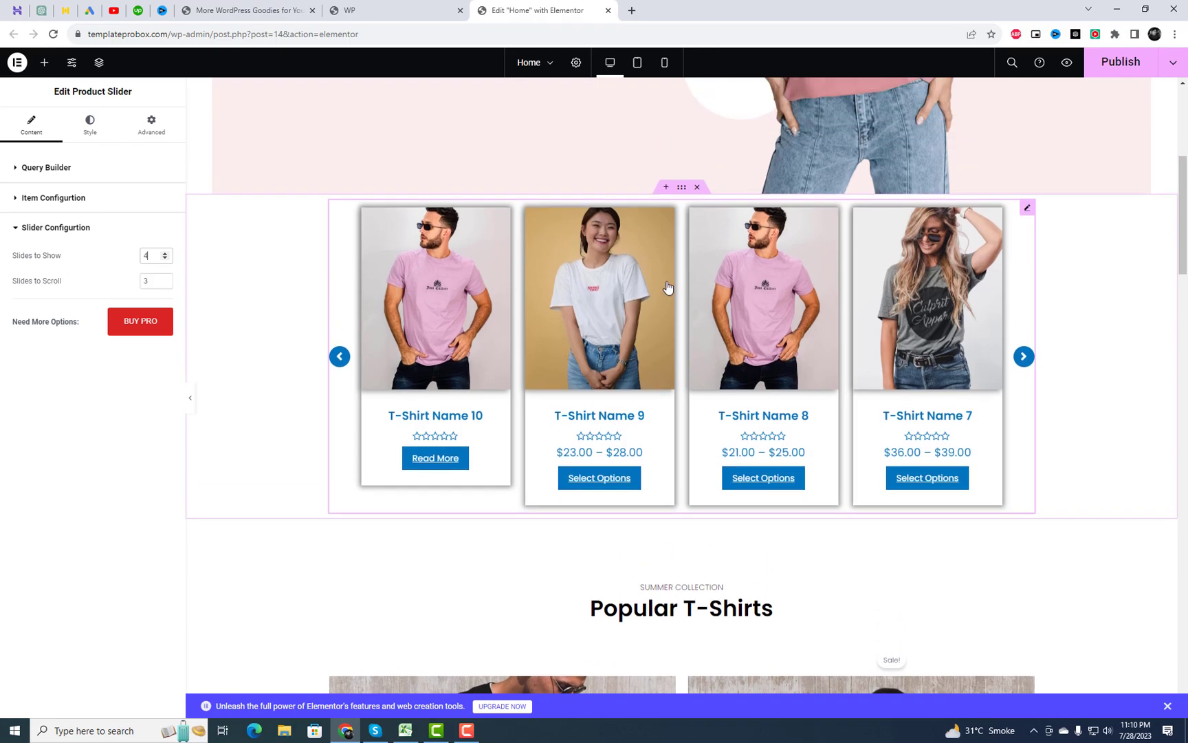
- Set the boxed content width of the slider's container to 1400 px
click(685, 191)
click(121, 233)
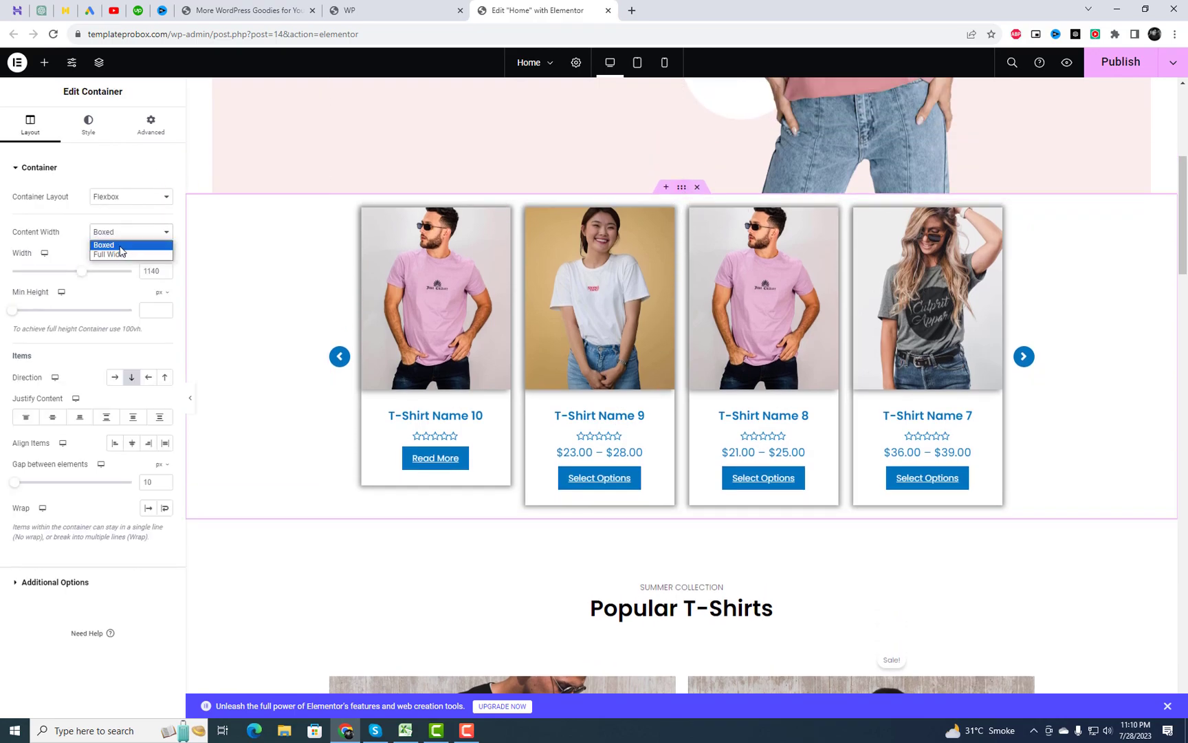
drag(82, 273, 114, 278)
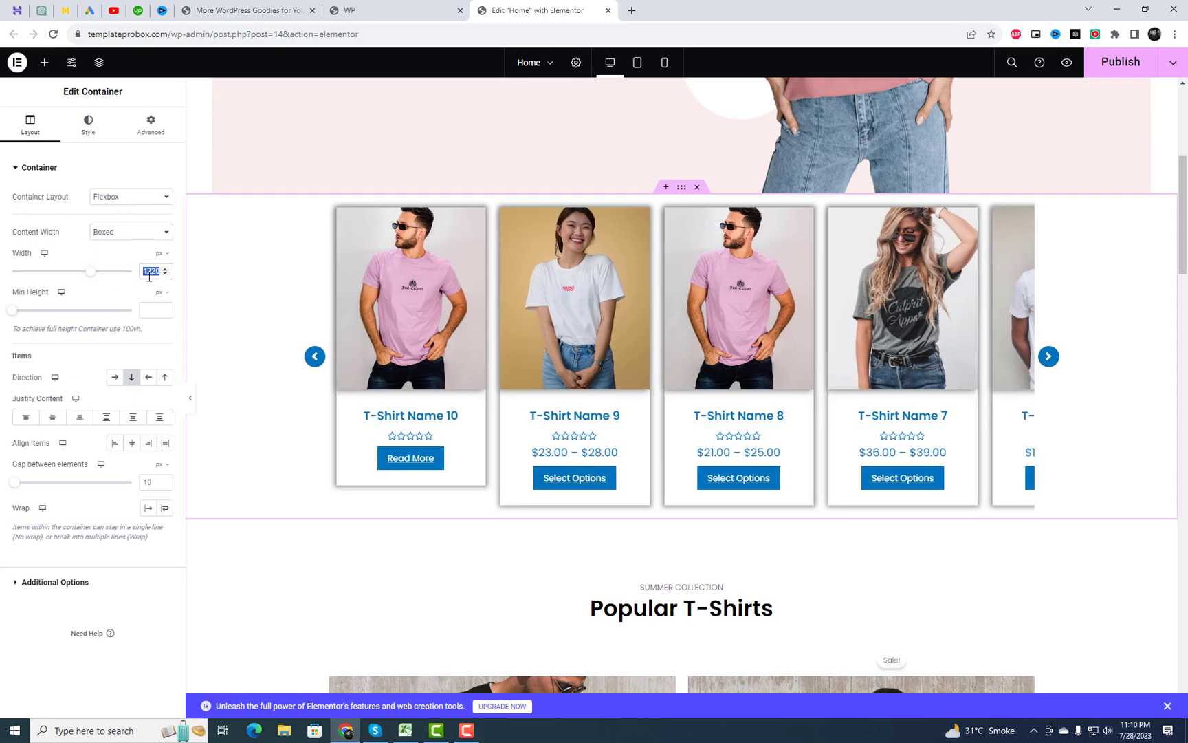
text(1400)
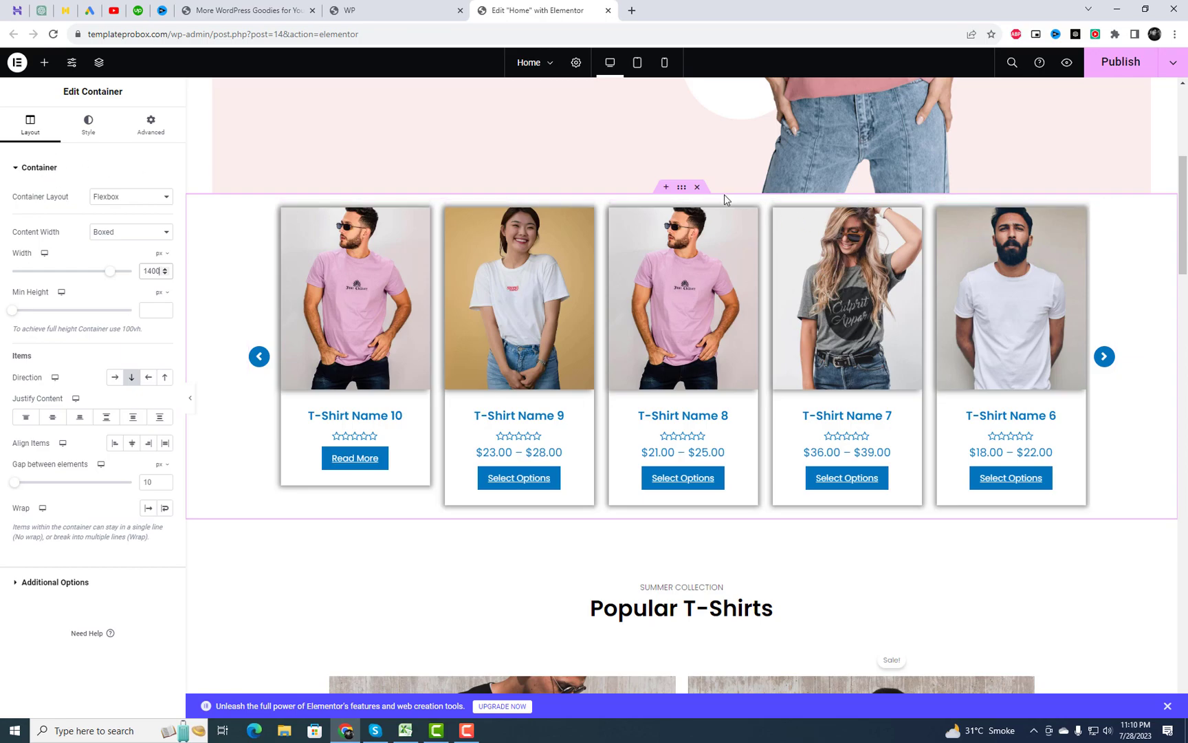
- Unlink the margins of the slider's container and set its top margin to 20 px
click(151, 123)
click(164, 210)
text(20)
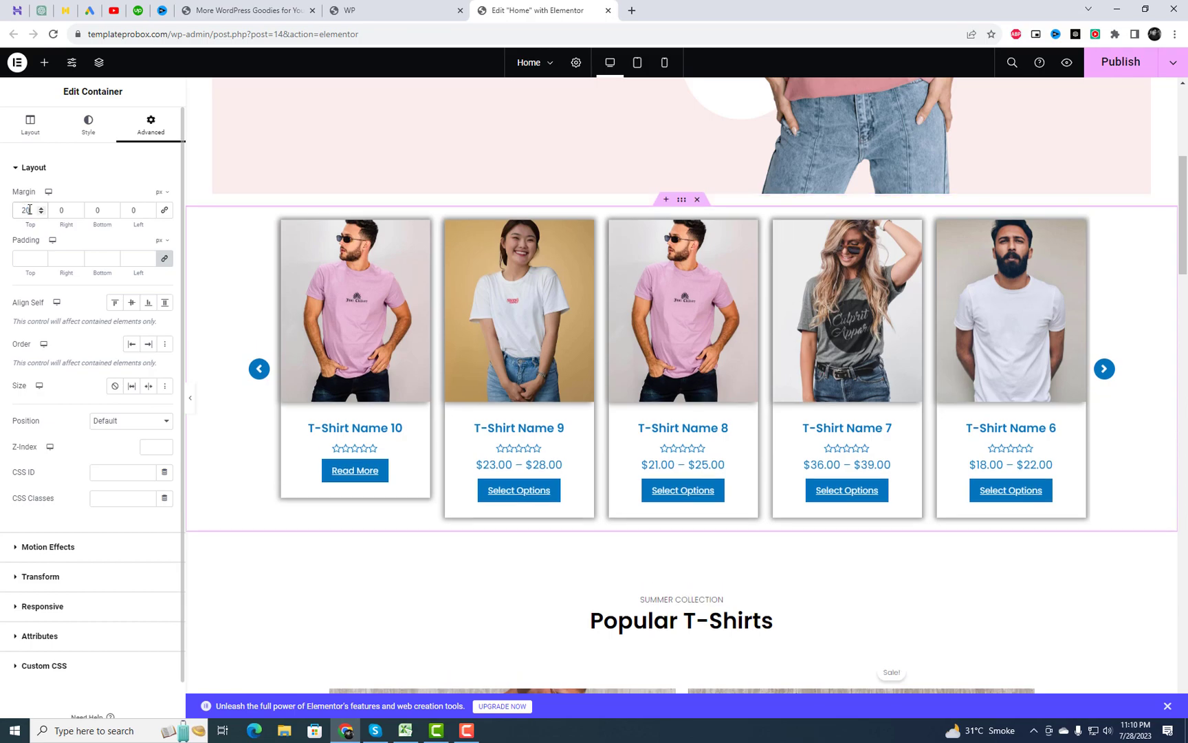
- Change the default star color of the product slider's ratings to a dark red
click(1109, 221)
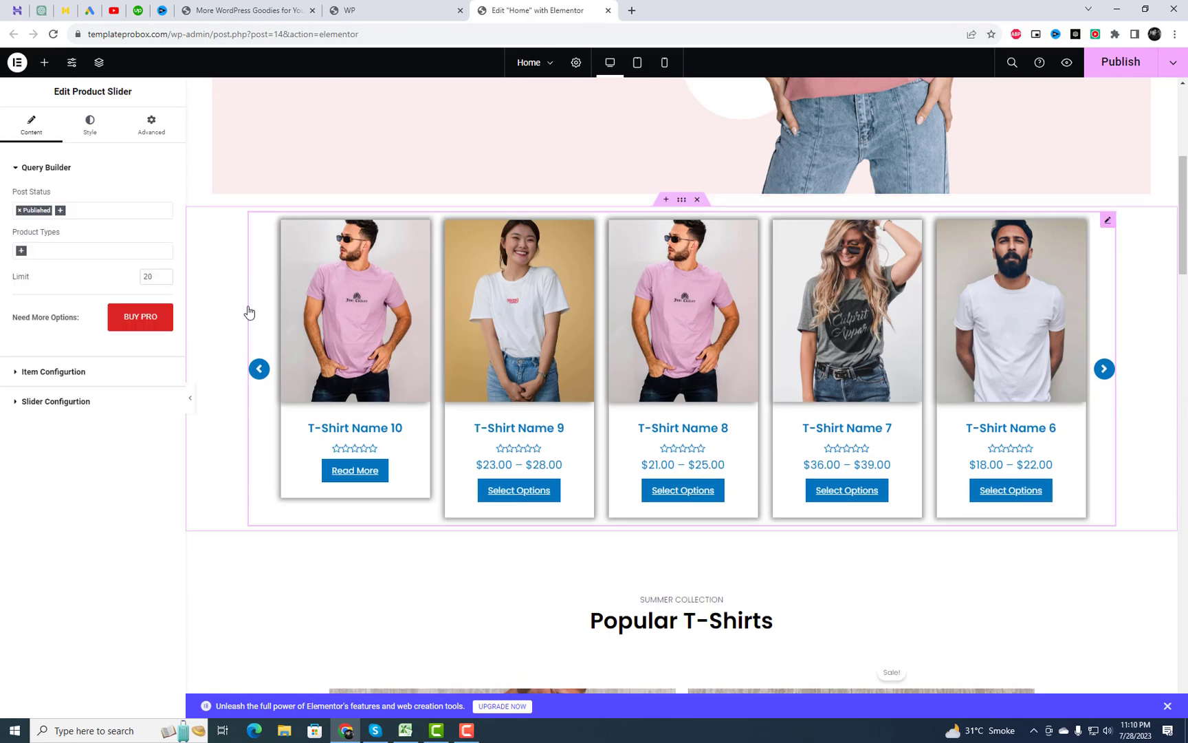
click(86, 134)
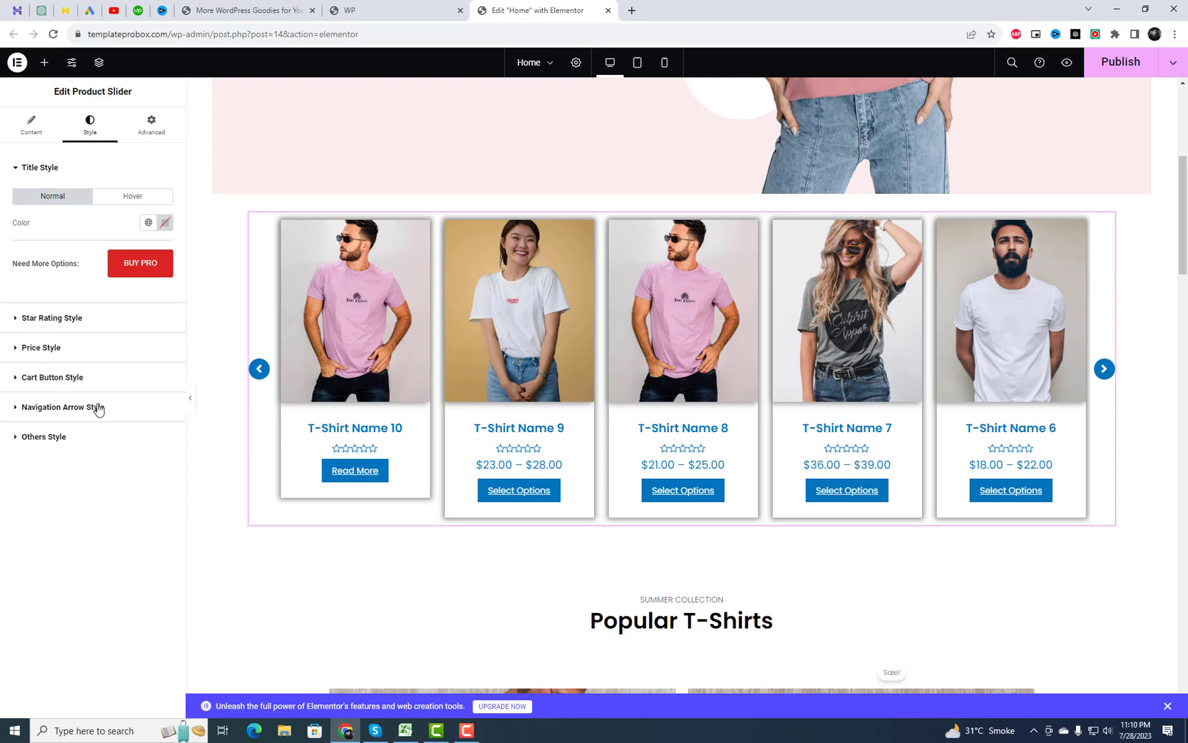
click(101, 320)
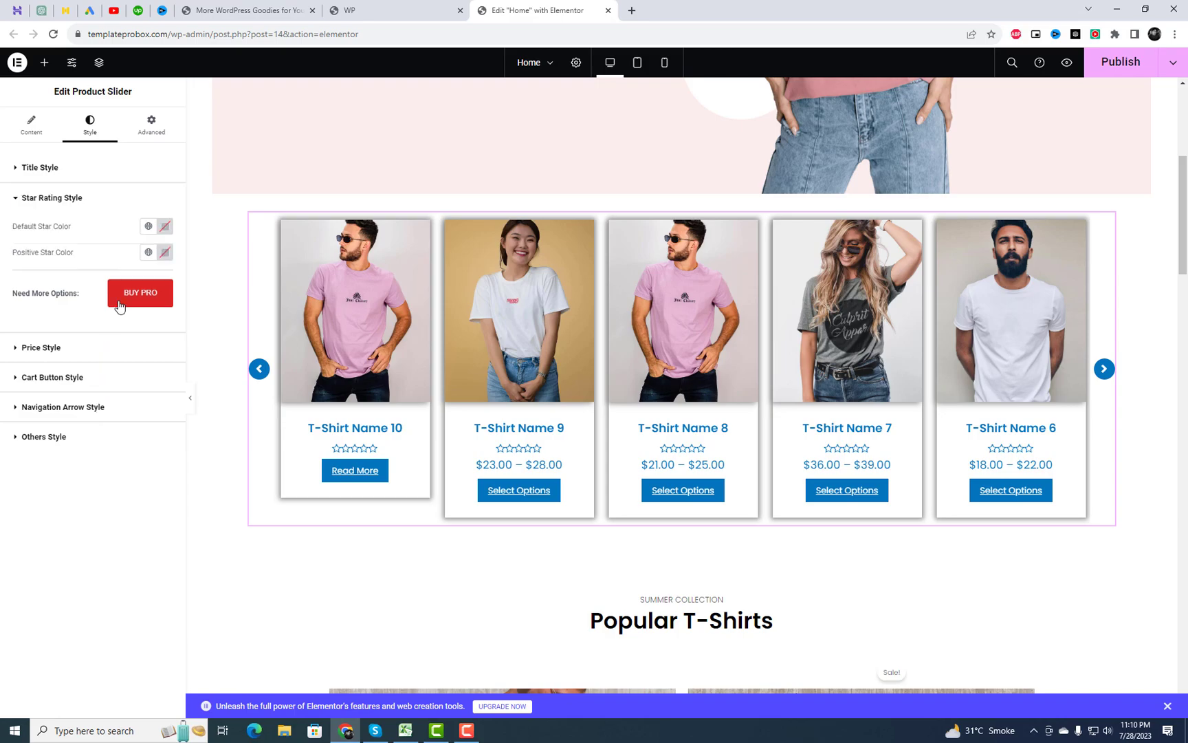
click(169, 231)
drag(183, 329, 194, 314)
click(112, 226)
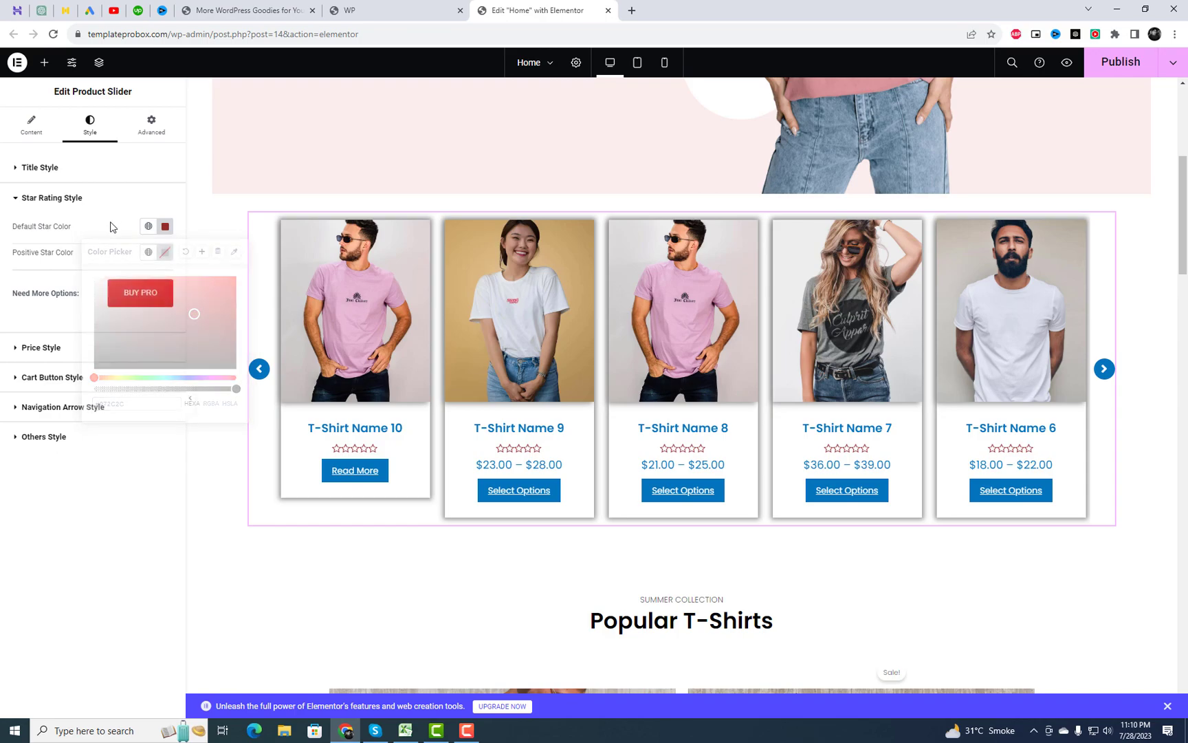
- Set the positive star color of the product slider's ratings to the near-black #0E0202
click(165, 254)
mouse_move(191, 368)
mouse_down()
mouse_move(201, 353)
mouse_move(210, 390)
mouse_up()
click(84, 270)
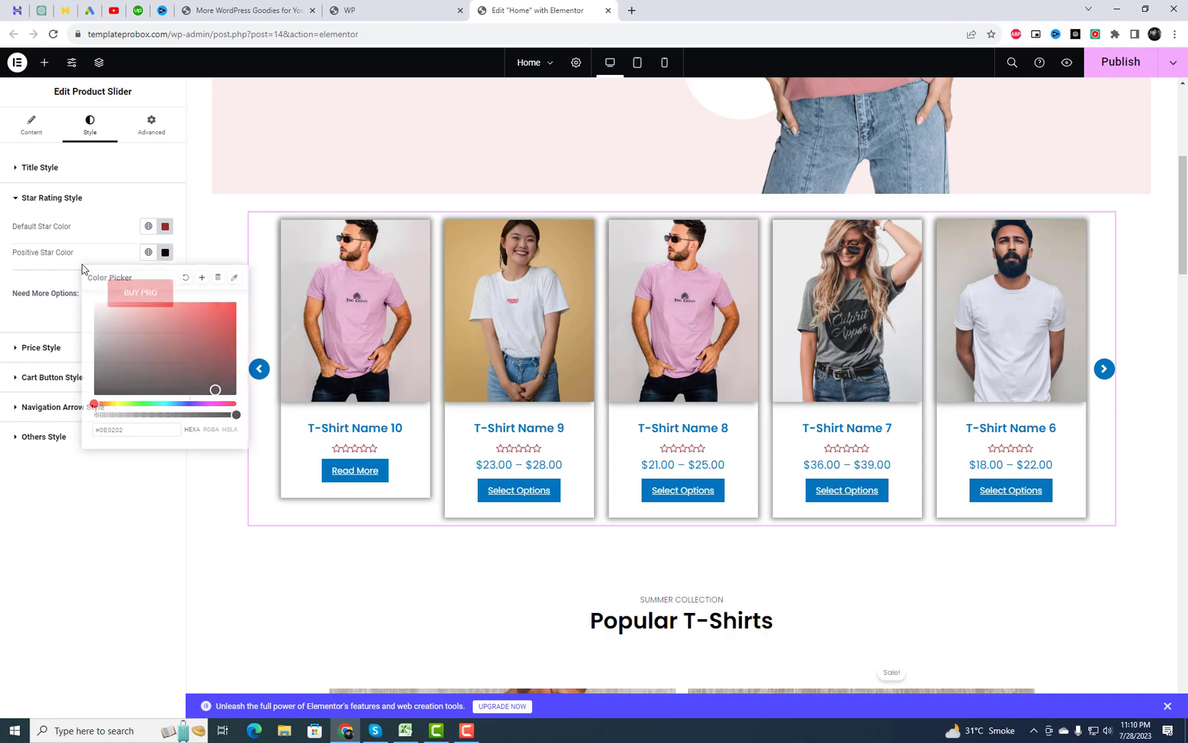
- Set the price color of the product slider to the very dark red #300707
click(98, 351)
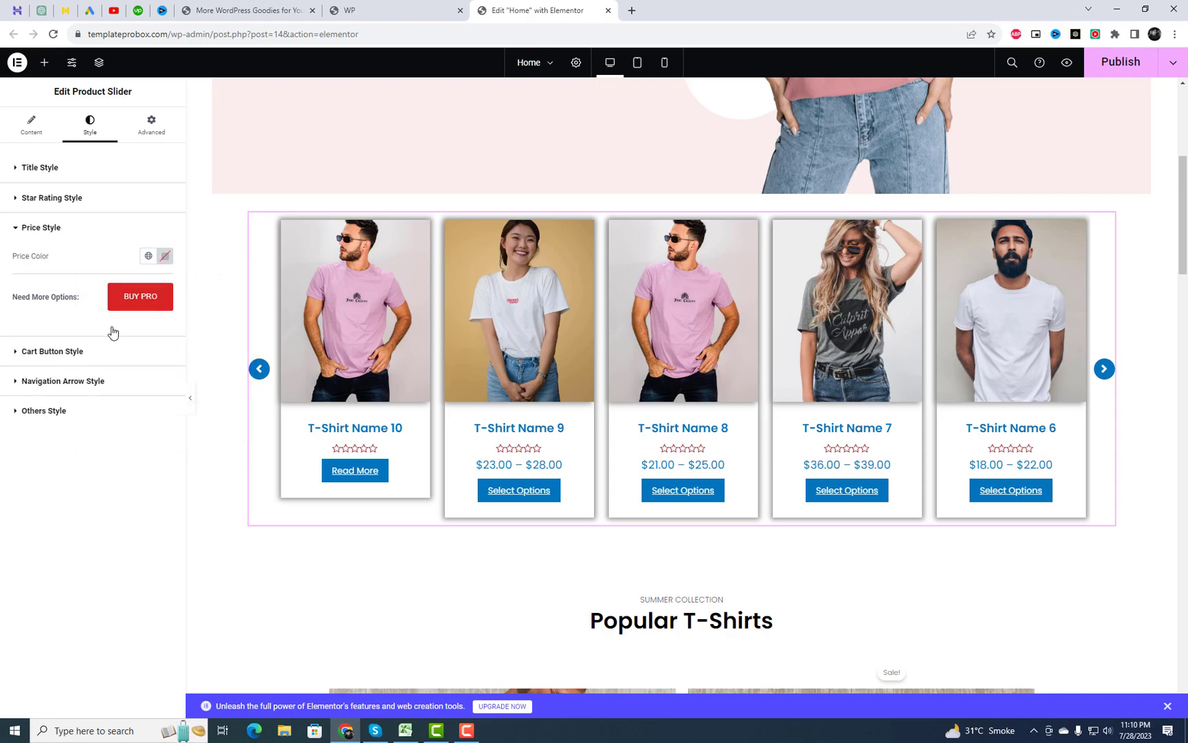
click(165, 256)
drag(183, 351, 214, 381)
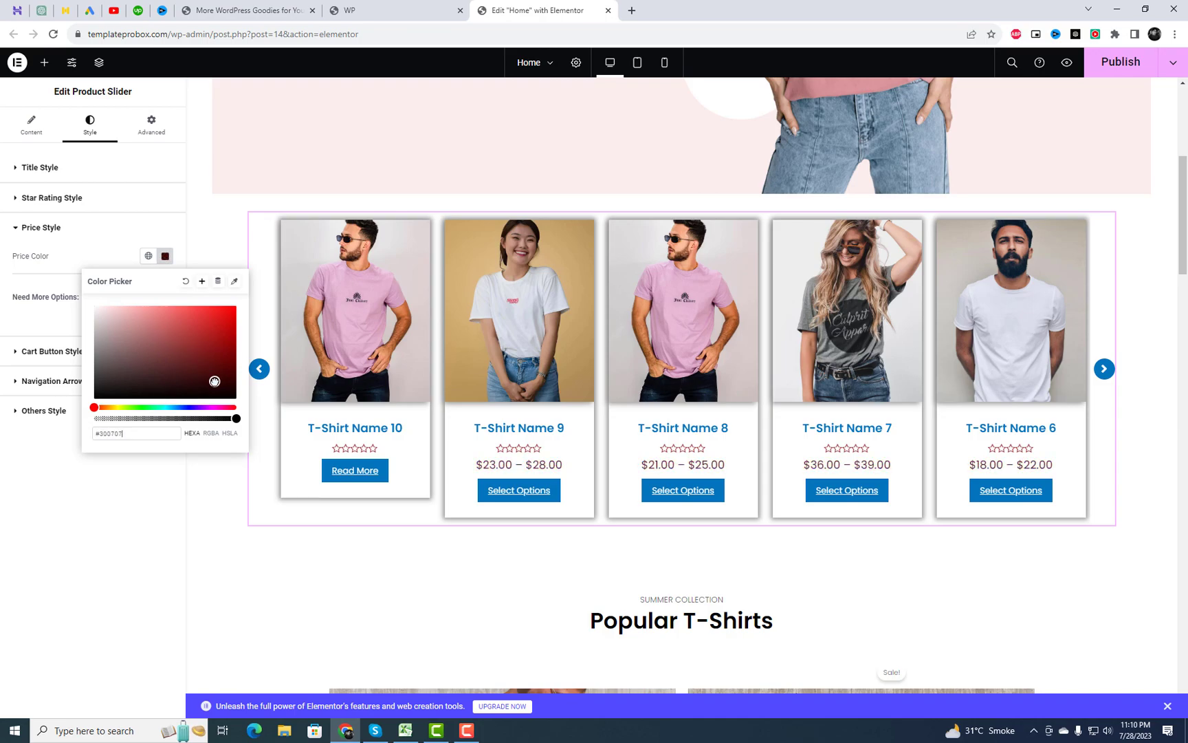
click(110, 250)
- Apply a black global theme color to the normal text of the slider's cart buttons
click(105, 265)
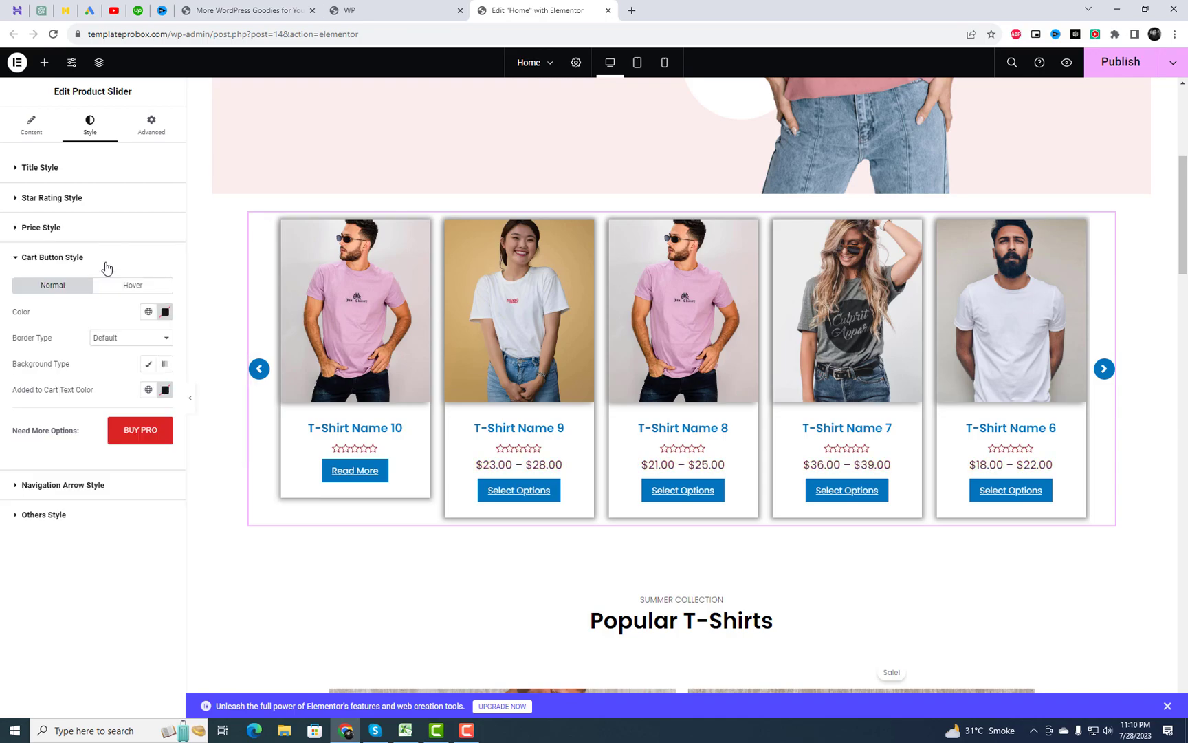
click(147, 312)
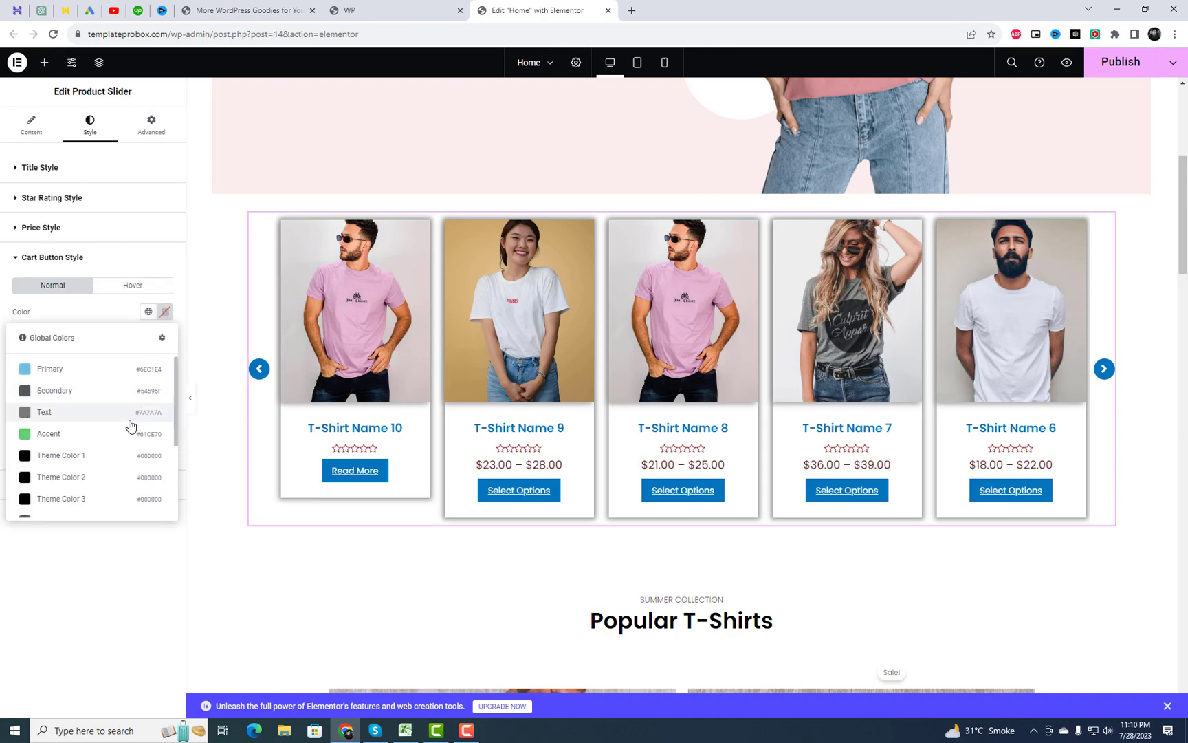
scroll(82, 427, down, 1)
click(81, 421)
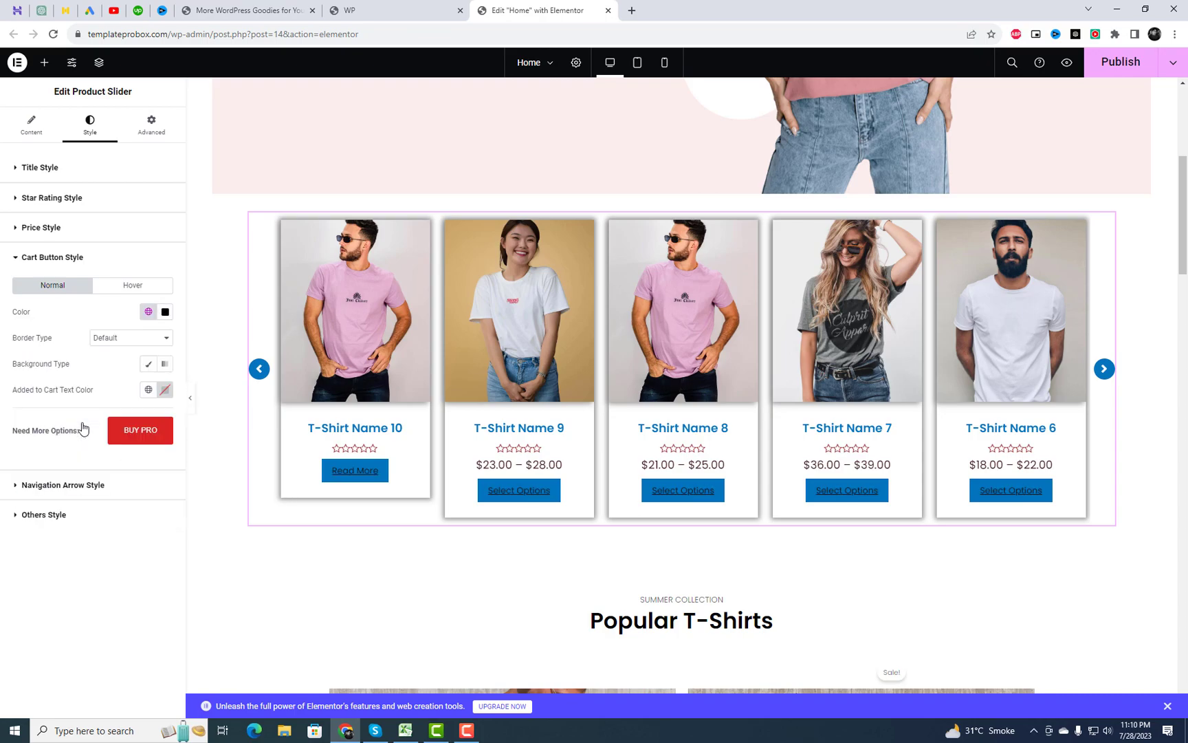
- Change the cart button text color to white and set the added-to-cart text to the Secondary global color
click(165, 311)
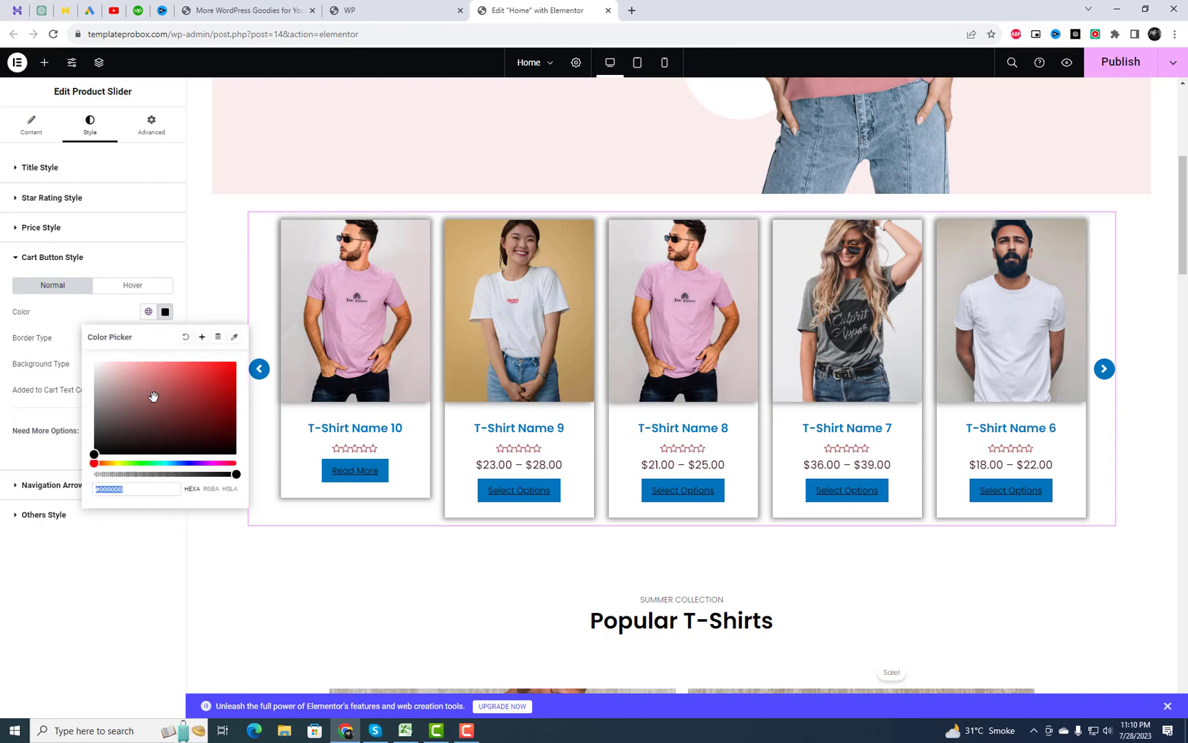
click(95, 359)
click(96, 321)
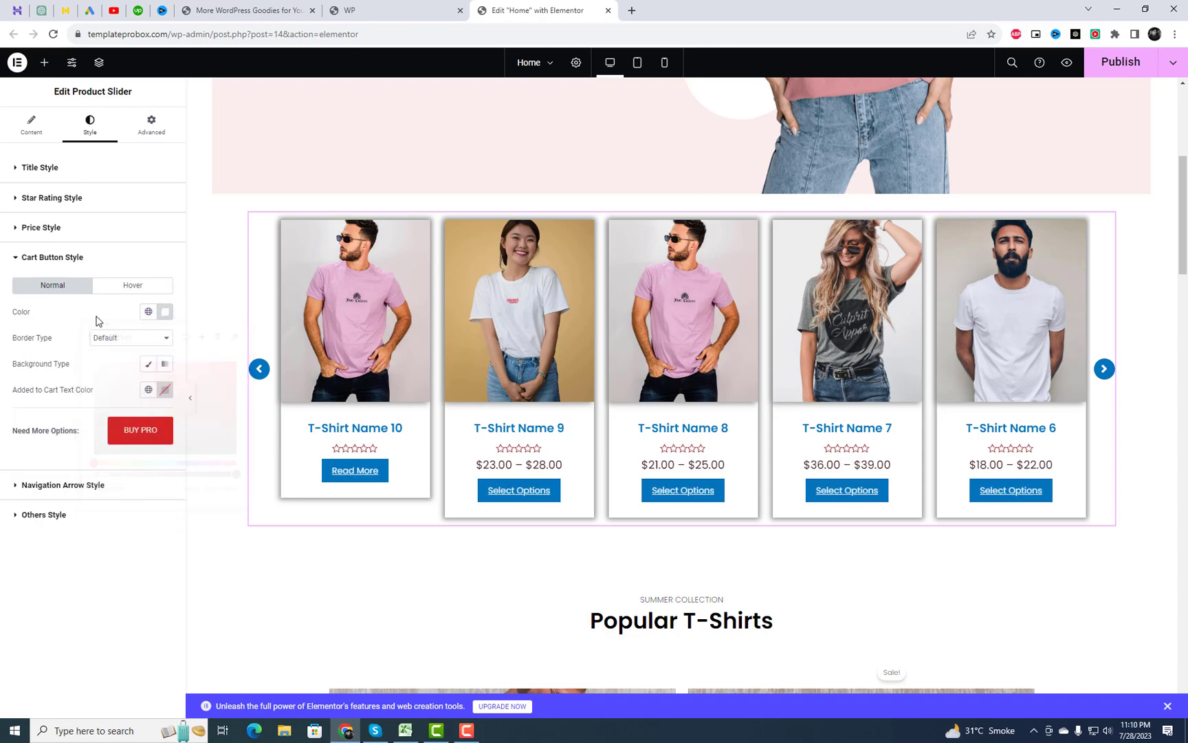
click(148, 390)
click(84, 470)
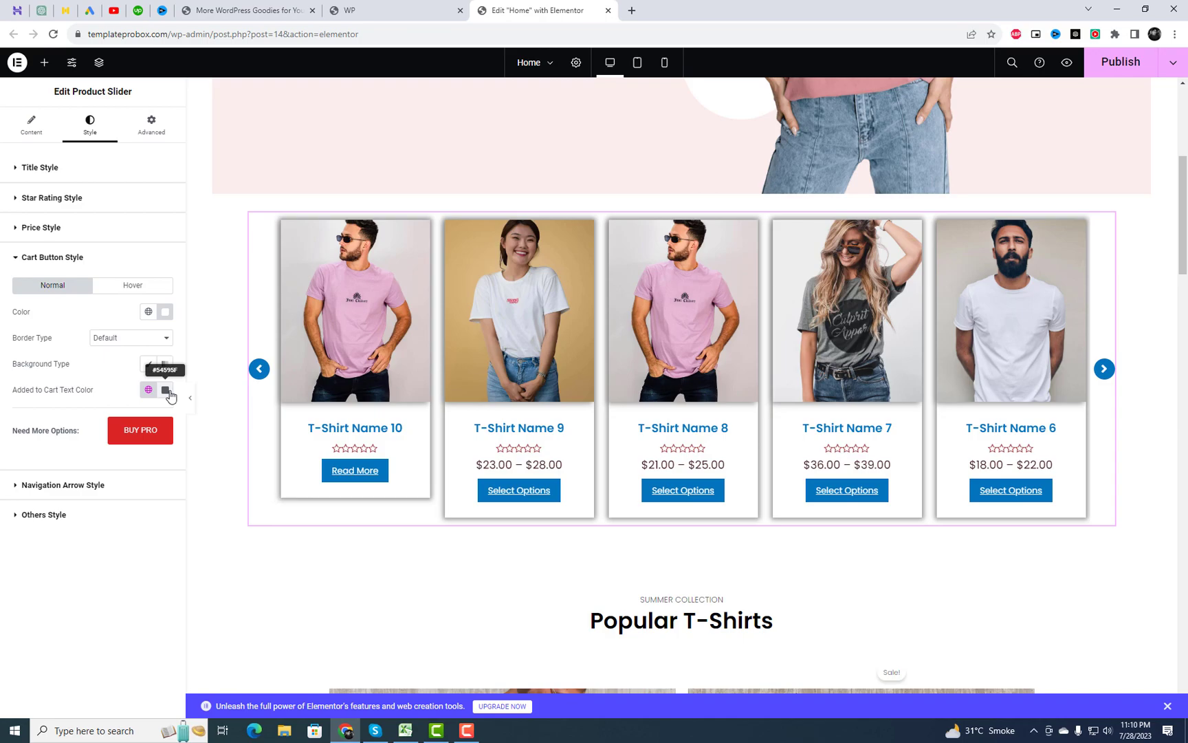
- Give the slider's cart buttons a classic background in black #000000 and set their border type to None
click(148, 363)
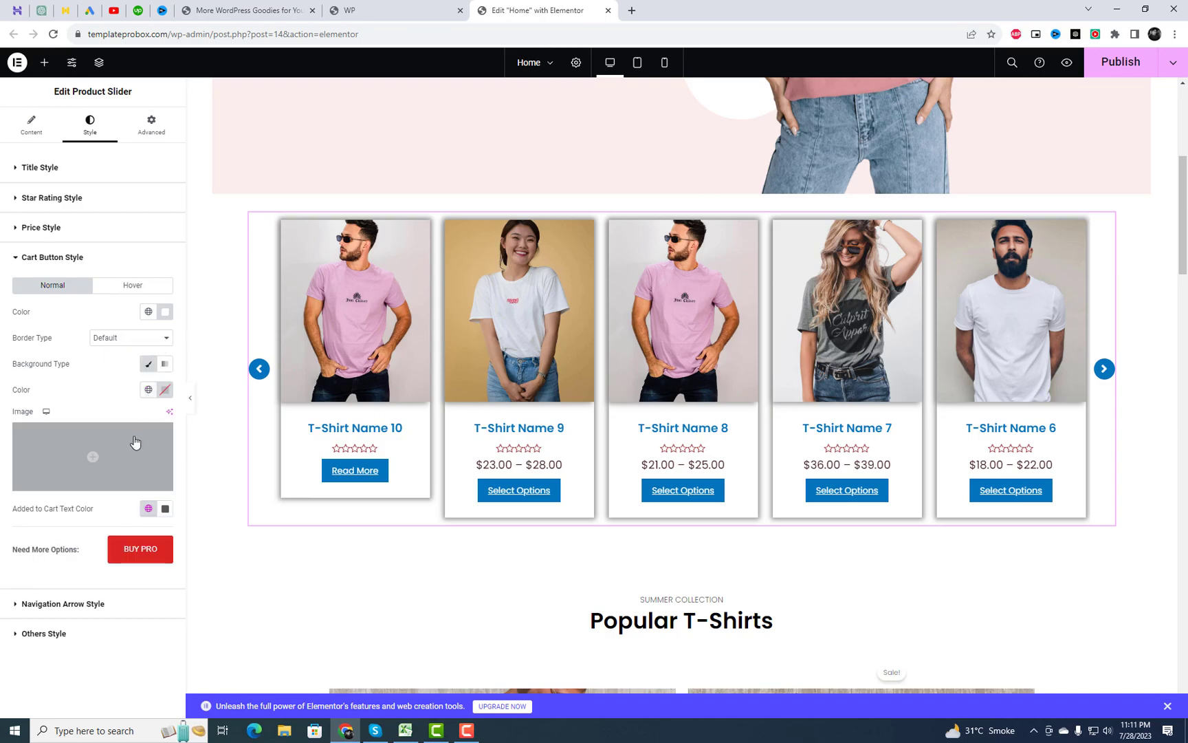
click(164, 389)
drag(156, 494, 188, 537)
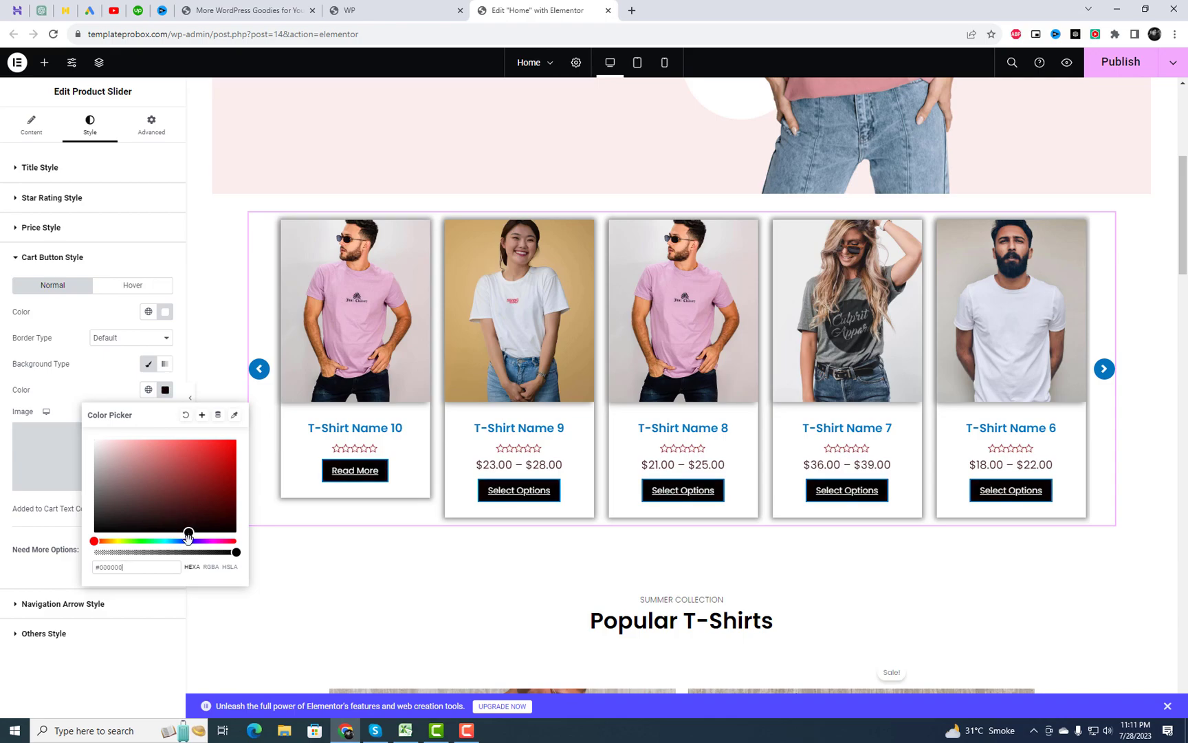
click(95, 371)
click(107, 338)
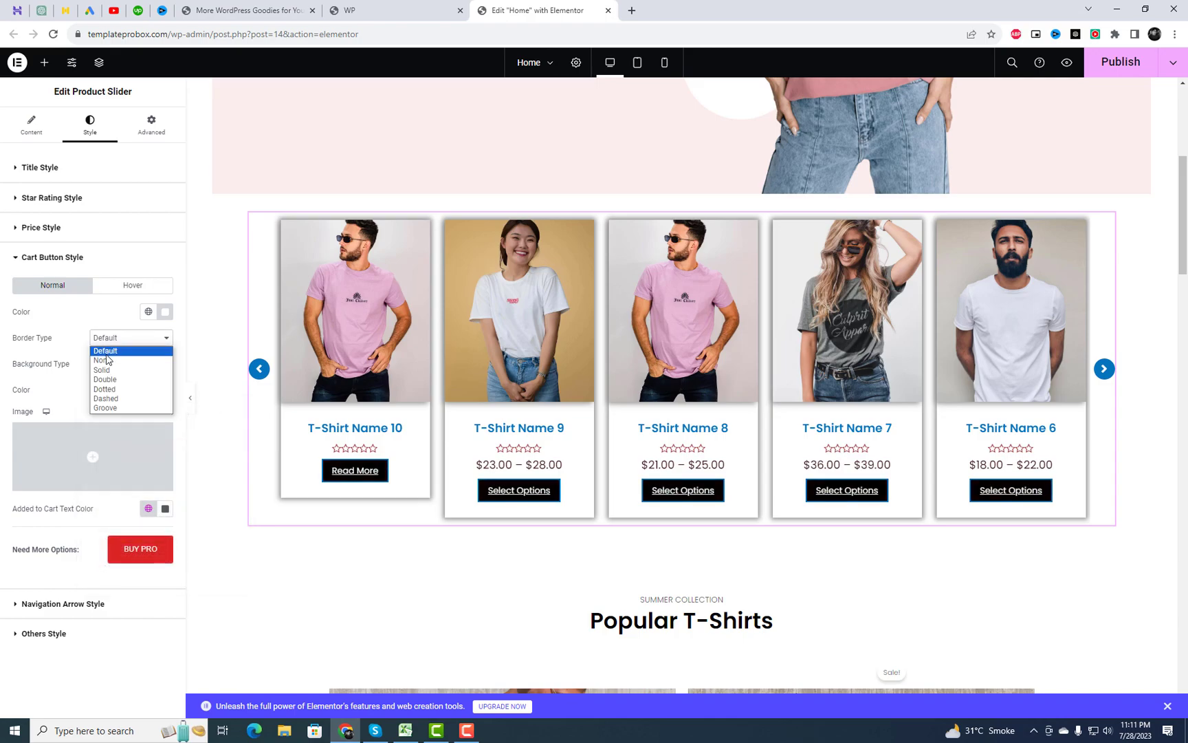
click(107, 364)
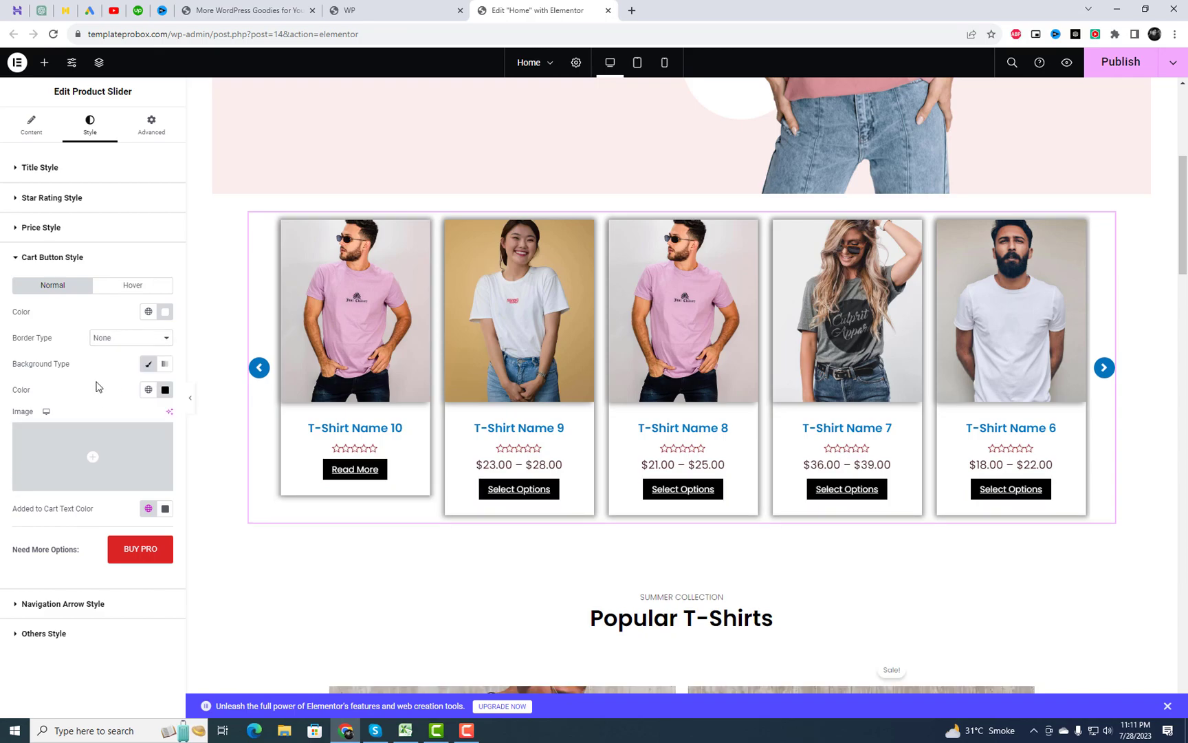
- Give the slider's navigation arrows a classic background in black #000000 and set their border type to None
click(121, 604)
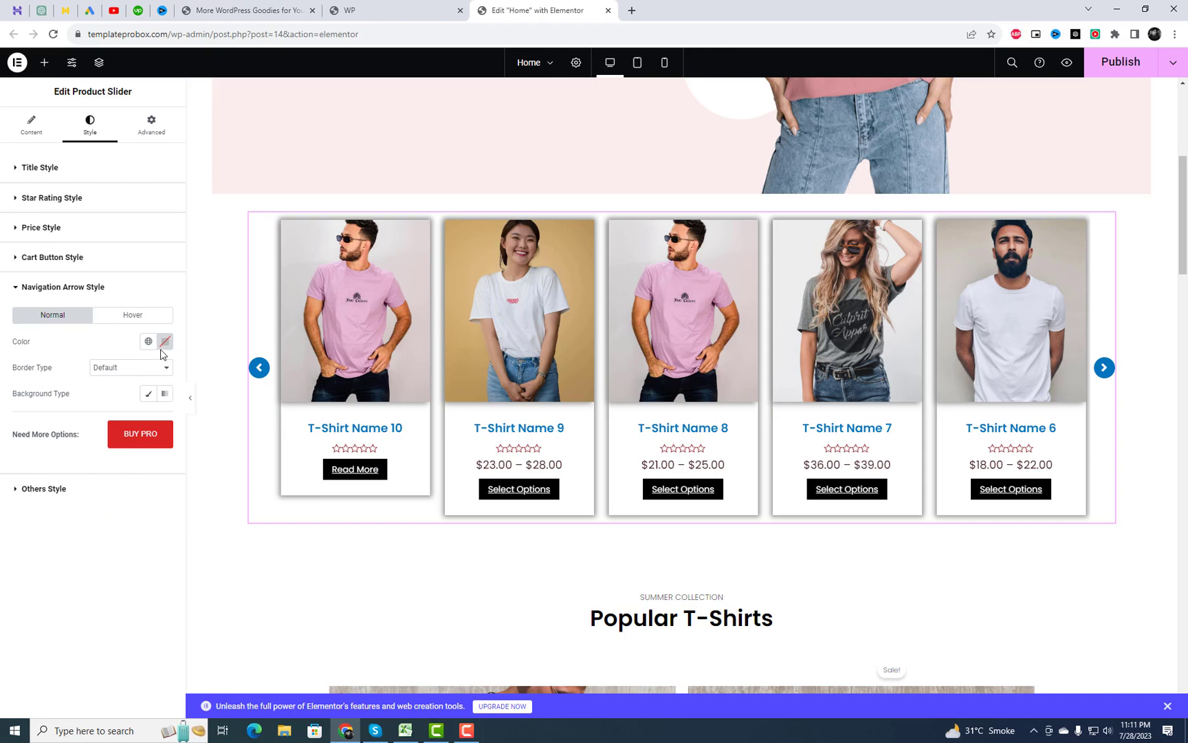
click(148, 393)
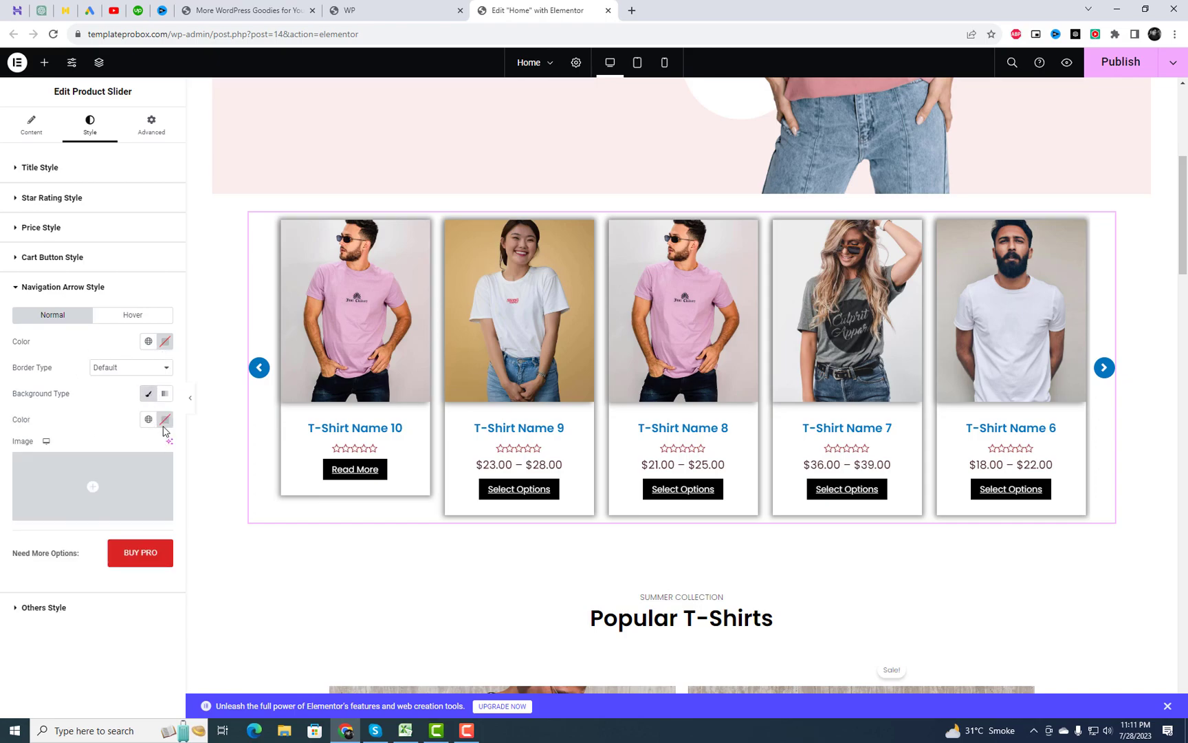
click(165, 418)
click(182, 531)
drag(184, 533, 211, 580)
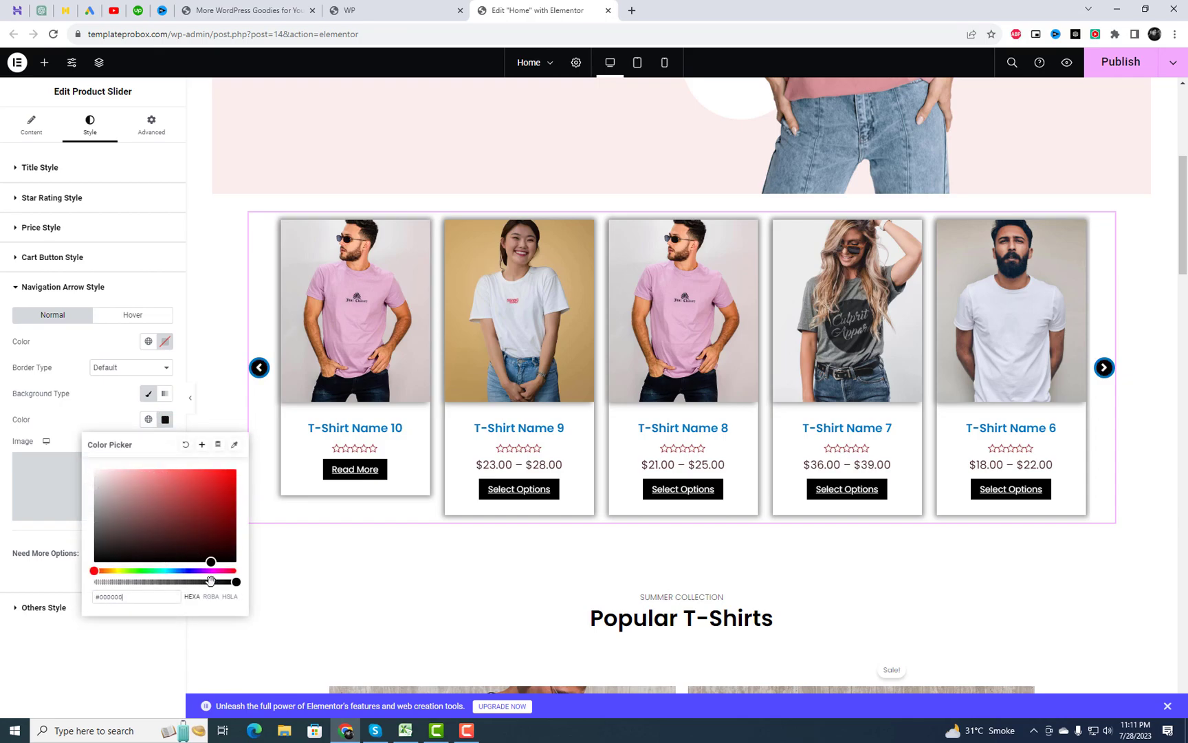
click(93, 423)
click(112, 375)
click(107, 392)
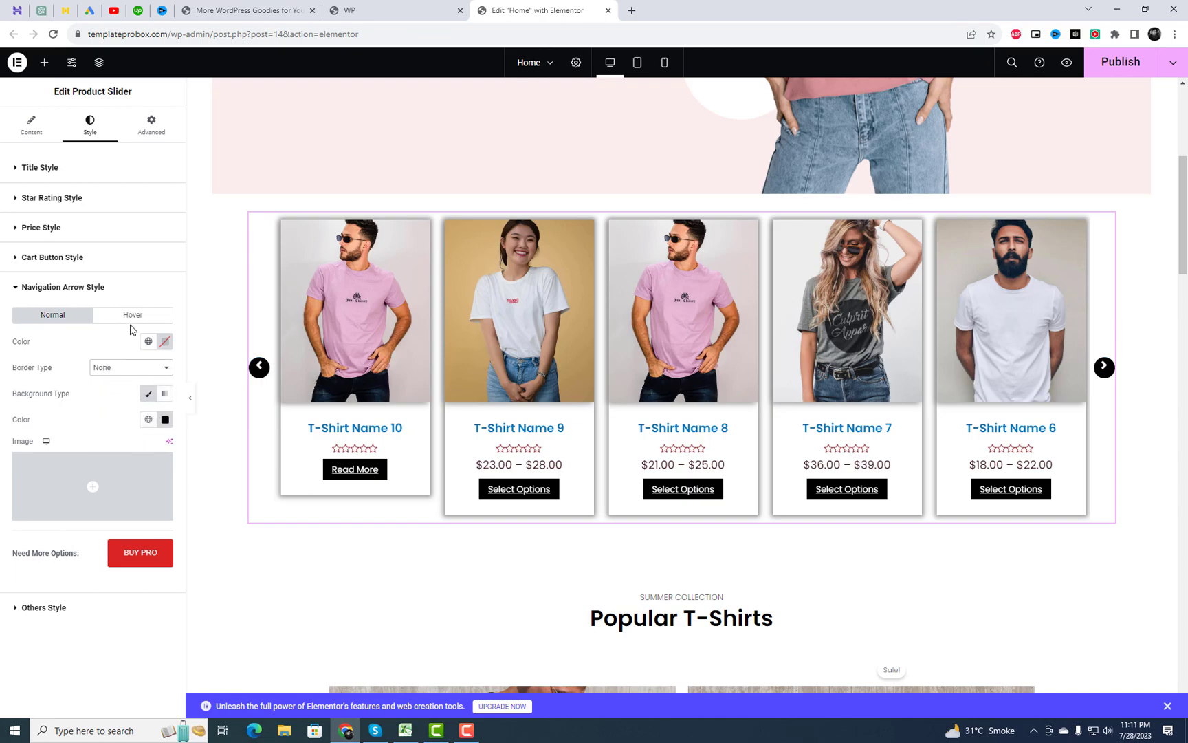
- Set the product cards' box shadow to -9 horizontal, 19 blur and -2 spread
click(43, 608)
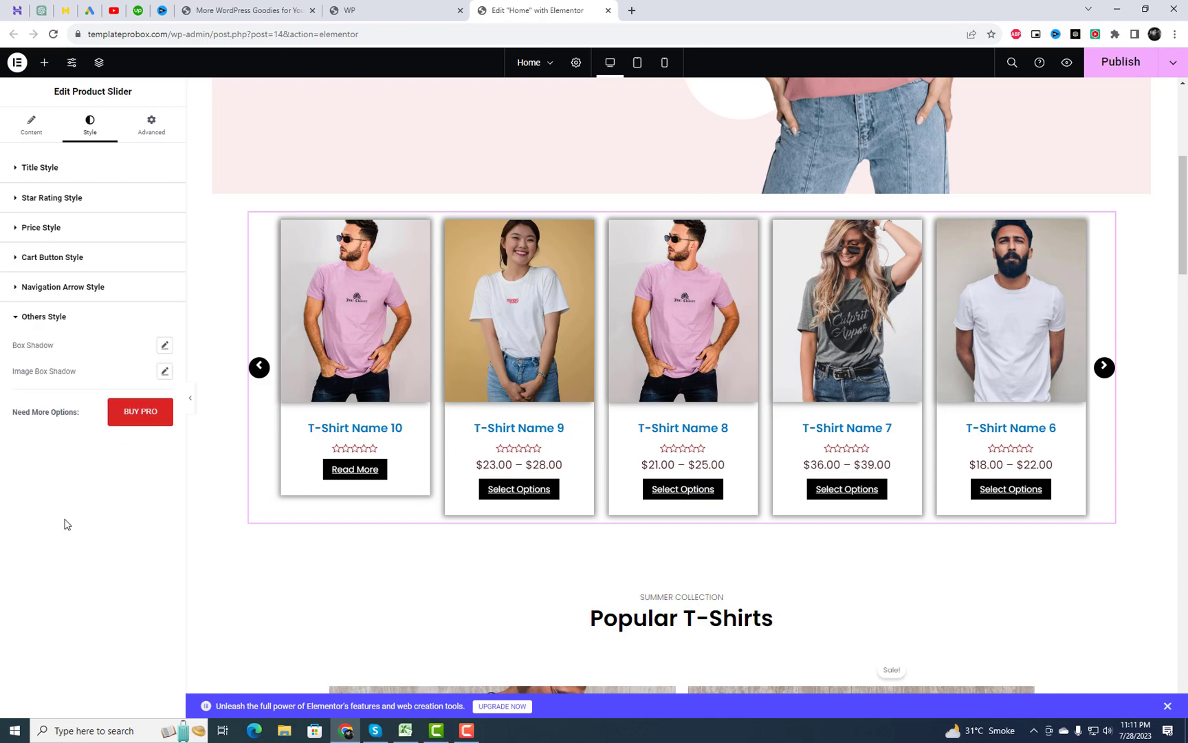
click(165, 347)
drag(75, 415, 67, 411)
drag(33, 476, 73, 505)
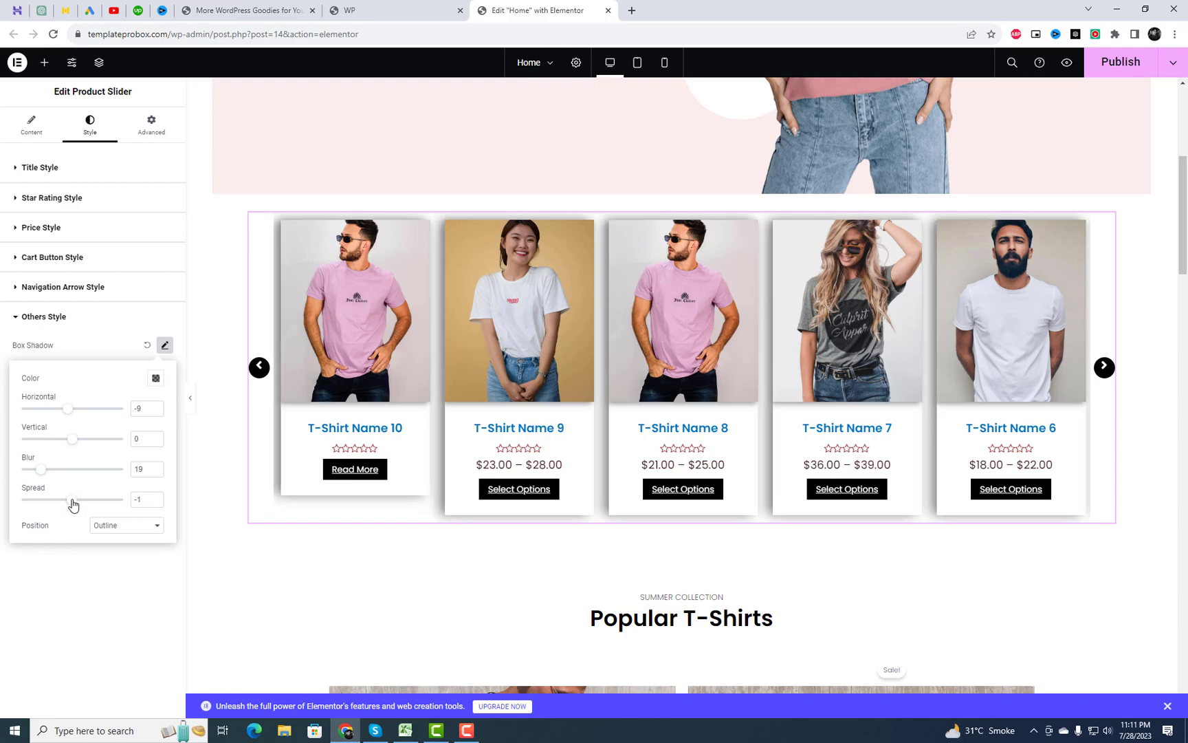
click(101, 317)
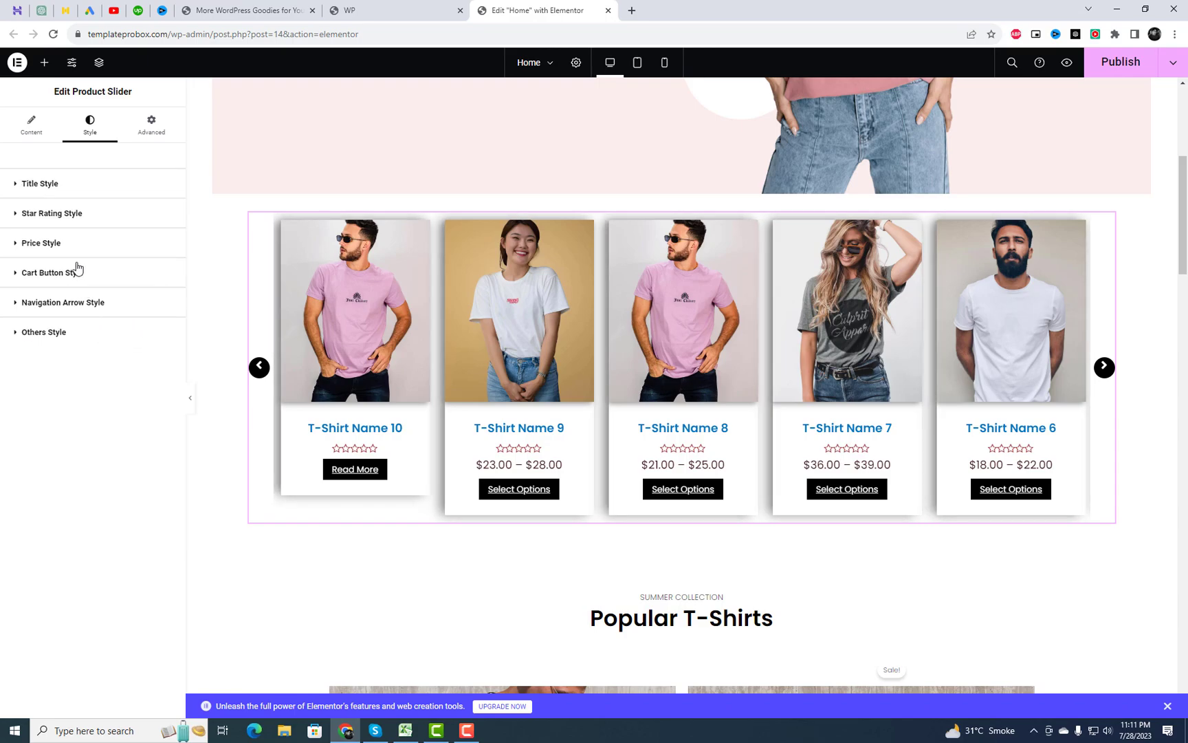
- Set the normal title color of the slider's products to black #000000
click(55, 194)
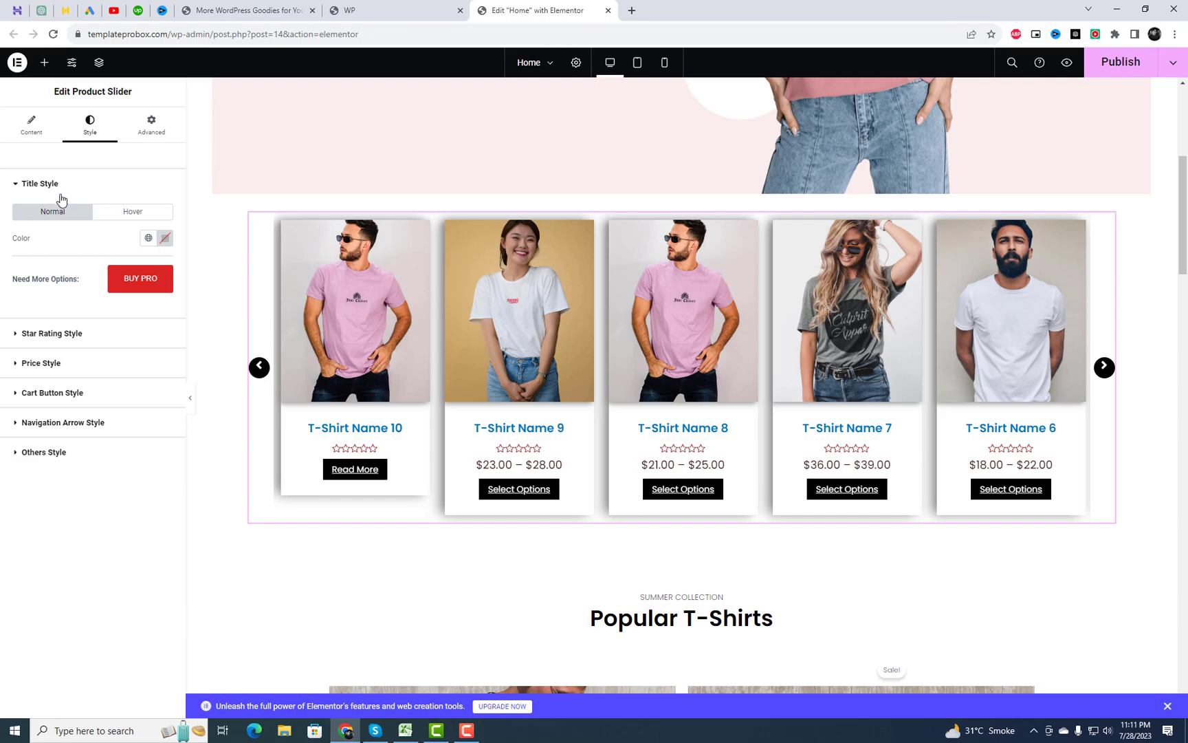
click(164, 239)
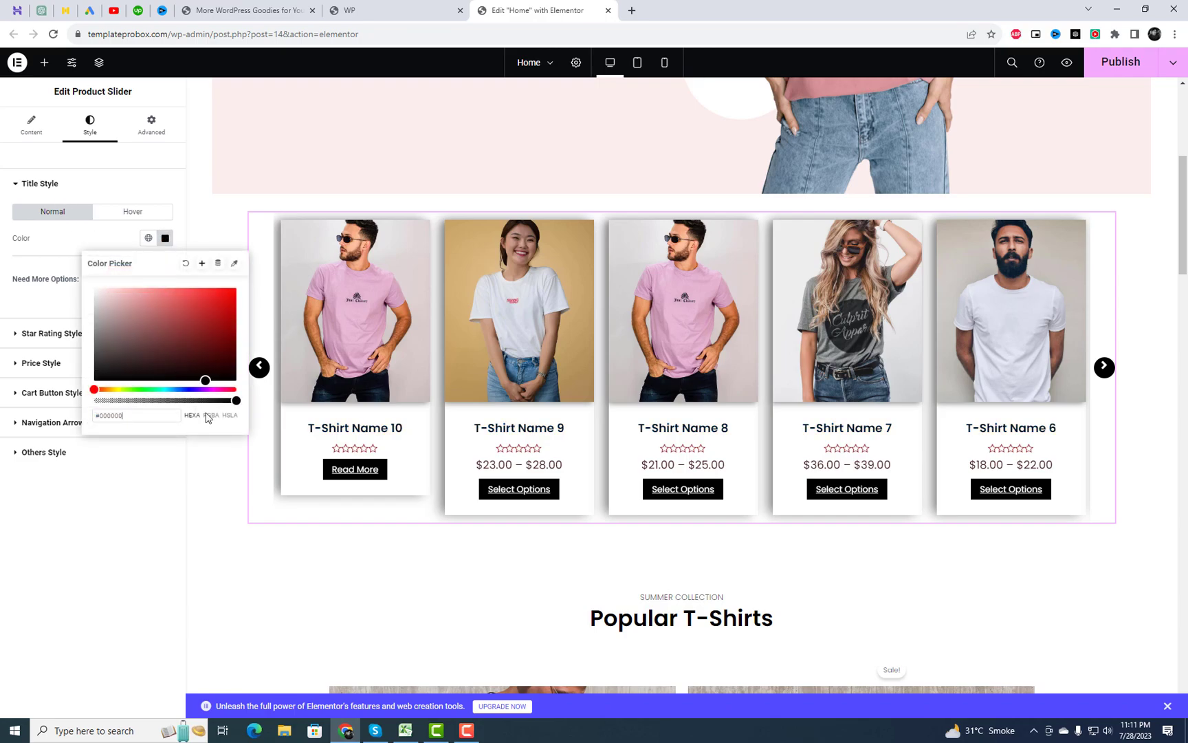
click(94, 574)
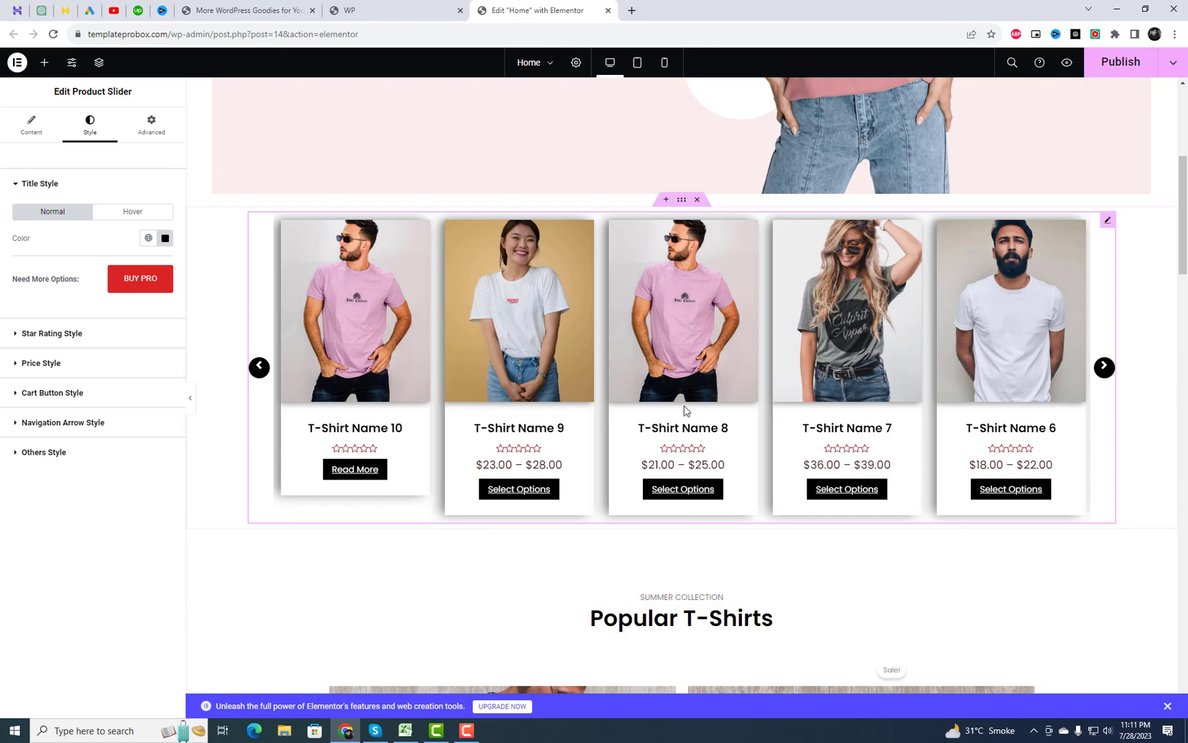
- Publish the Home page and reload the live storefront at templateprobox.com
click(1121, 68)
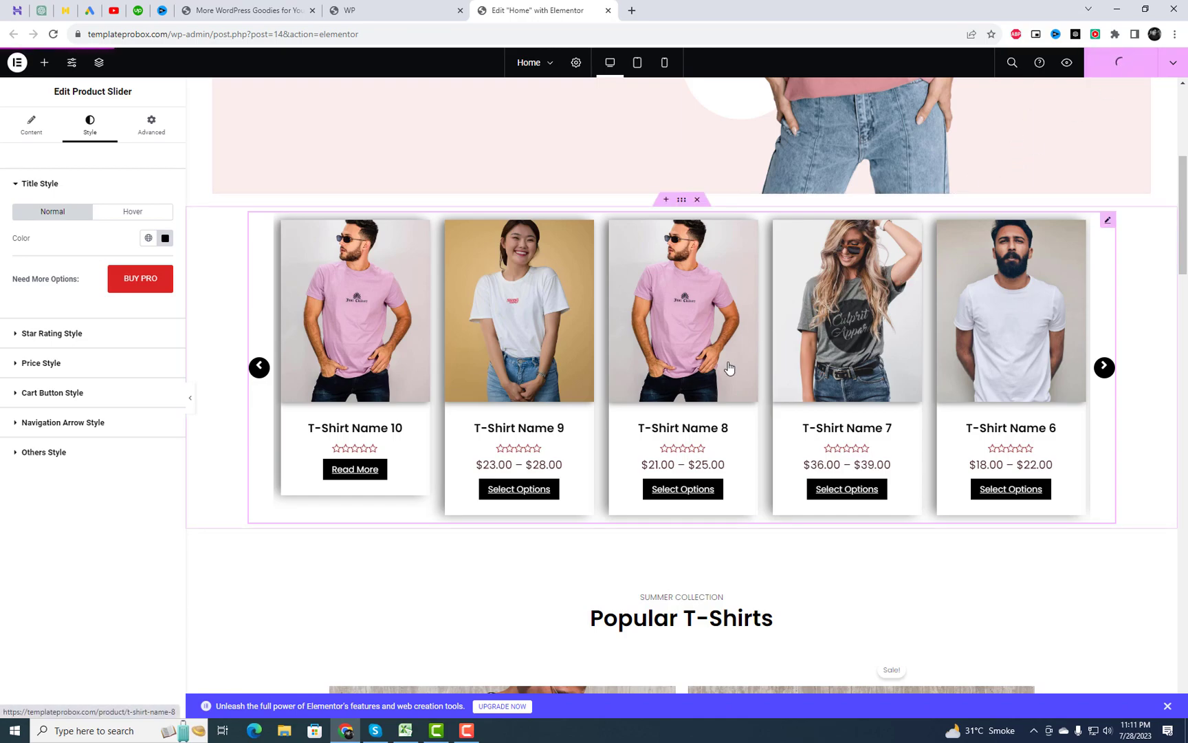
click(390, 9)
click(375, 33)
key(Return)
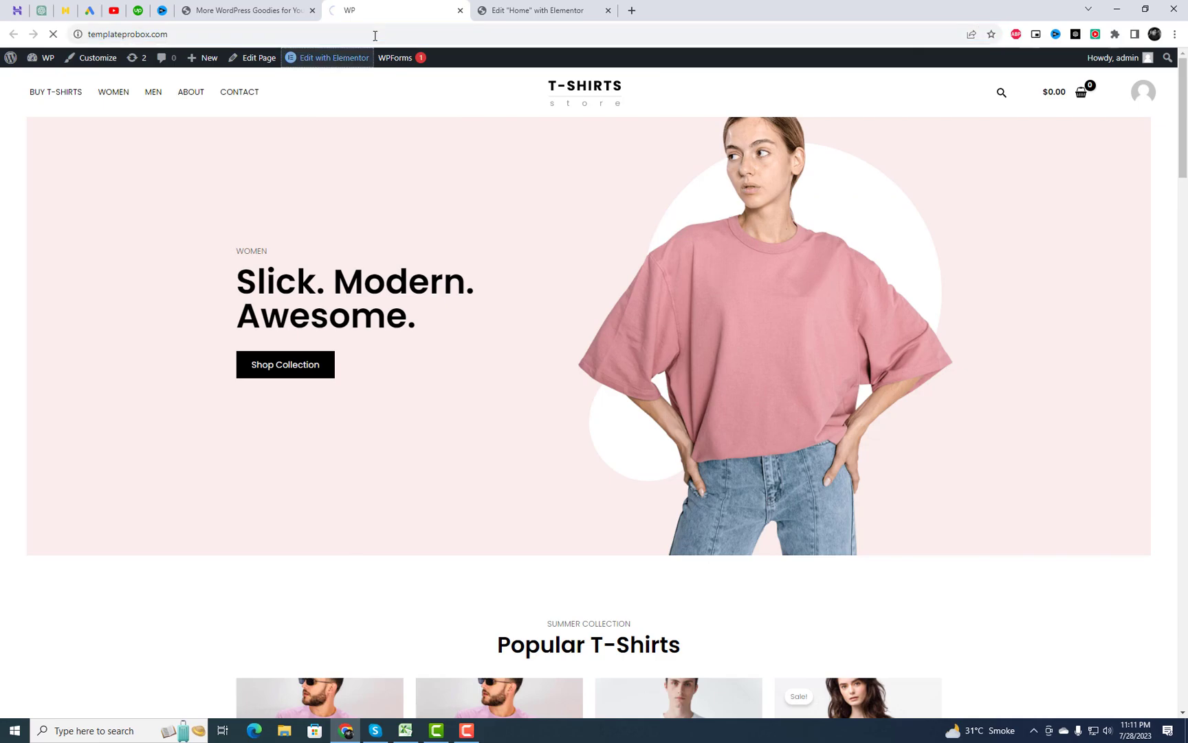
- Test the product carousel on the live page by sliding forward and backward with its navigation arrows
scroll(770, 347, down, 5)
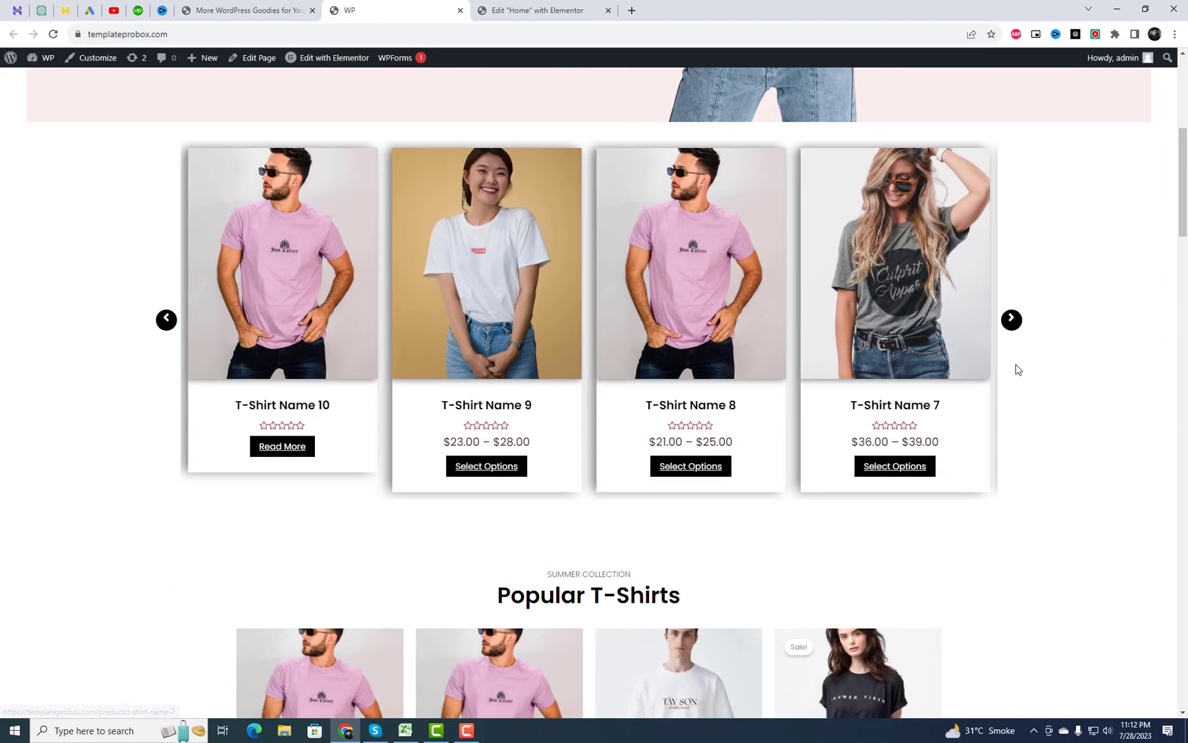
click(1012, 321)
click(1014, 322)
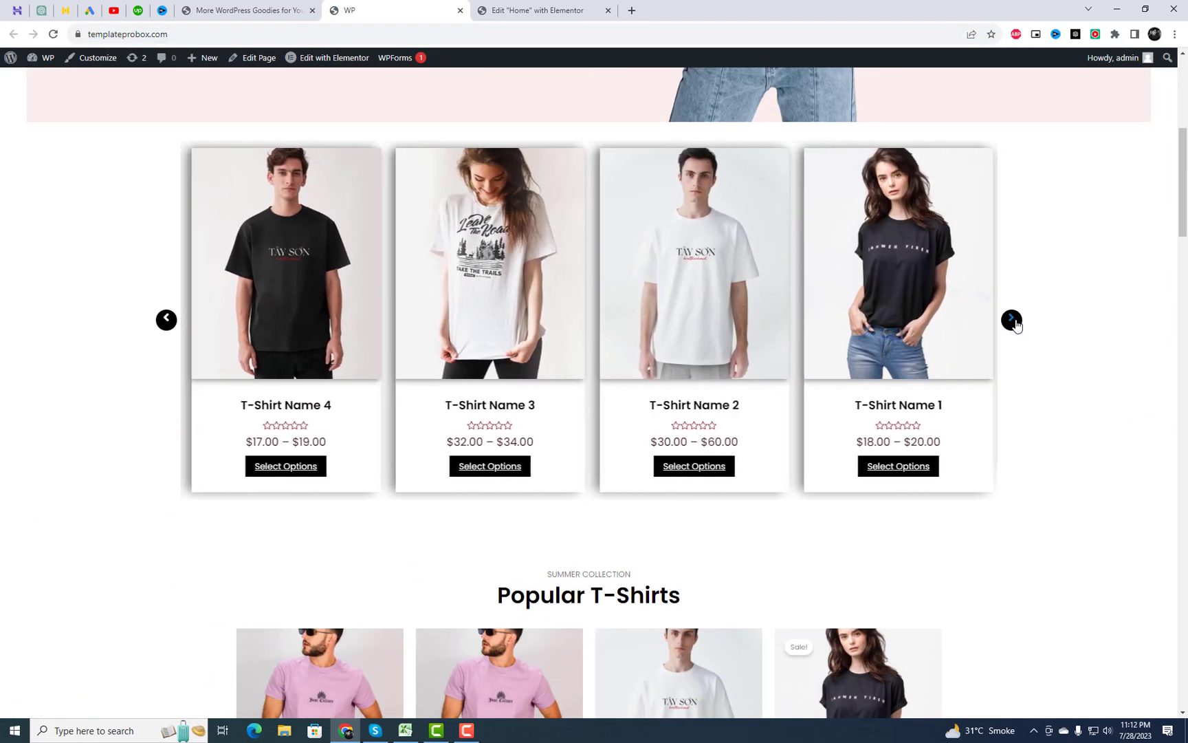
click(1015, 323)
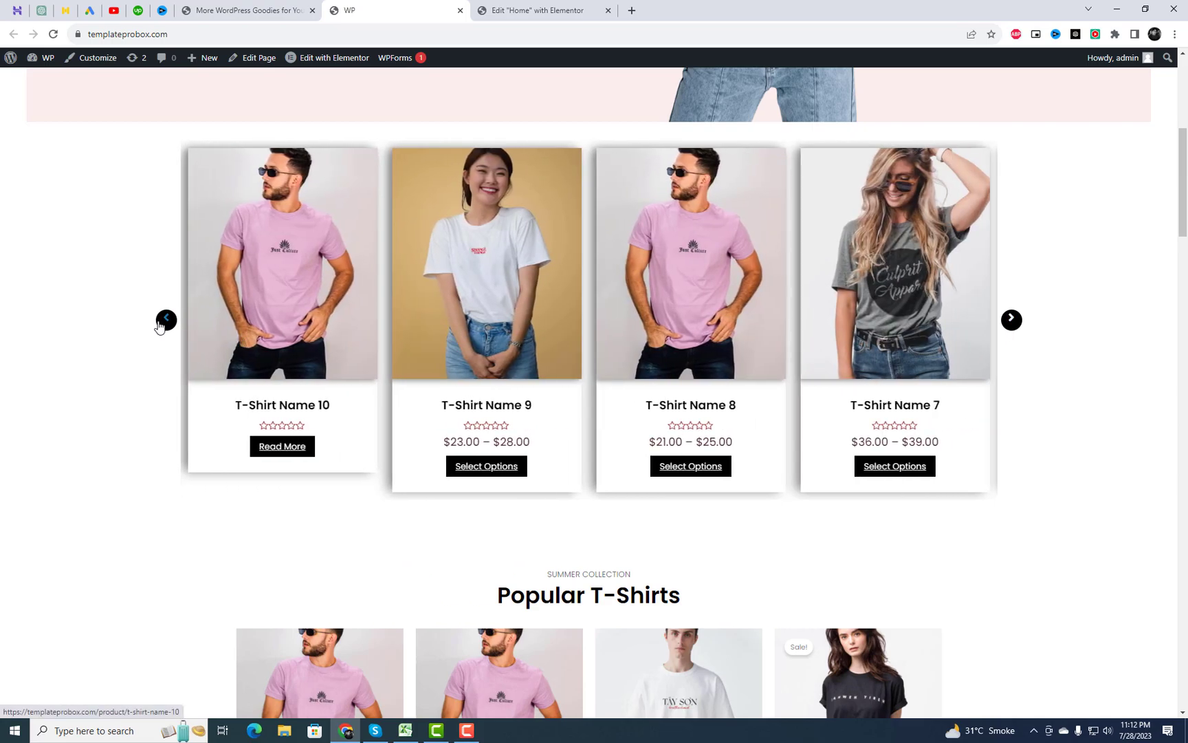
click(160, 324)
click(160, 323)
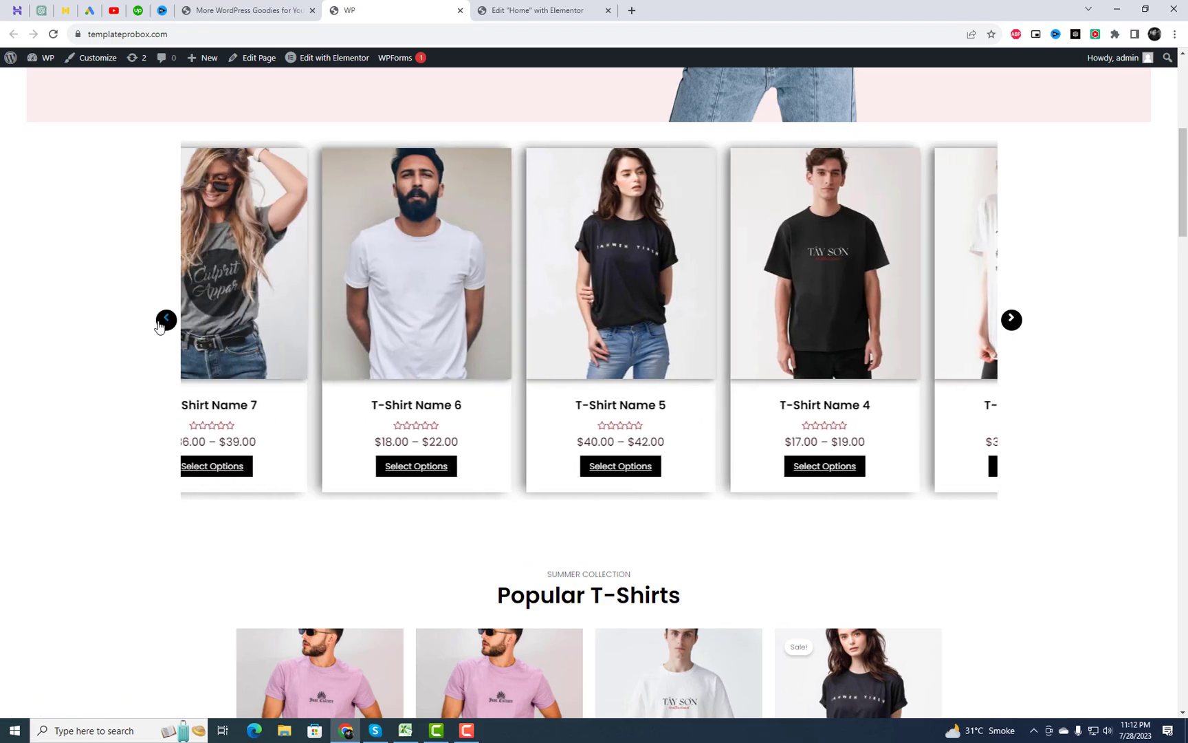
click(165, 320)
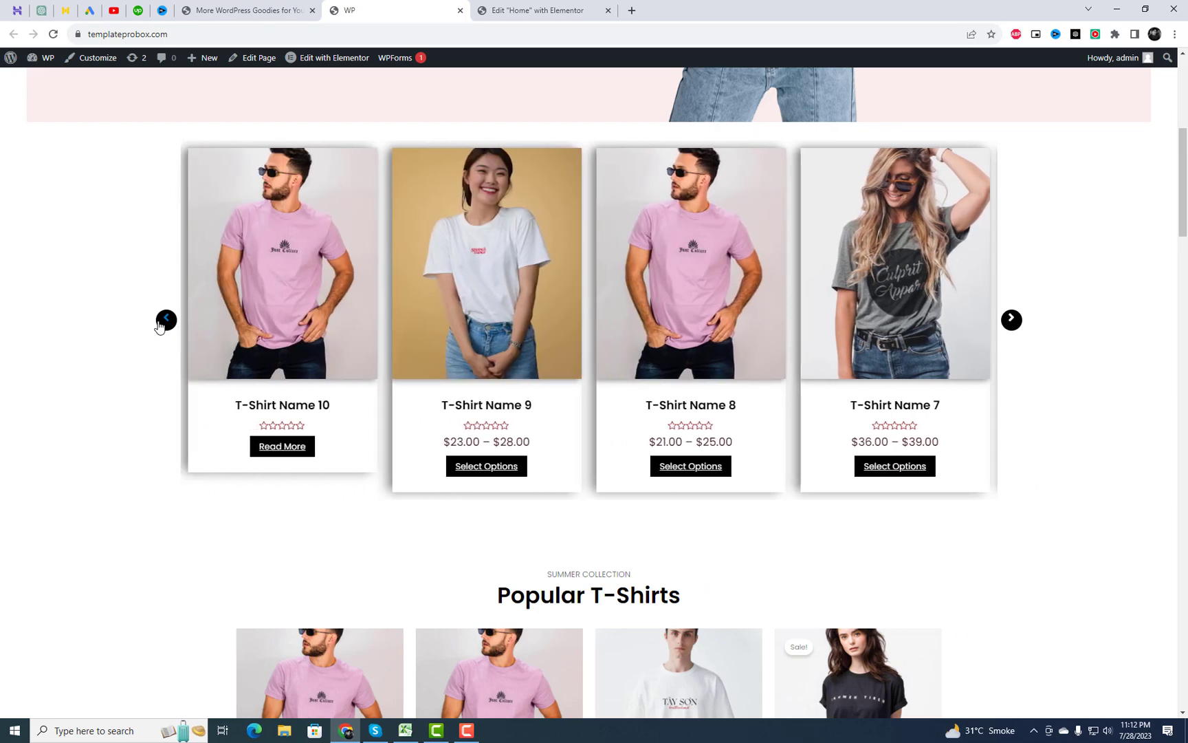
click(165, 320)
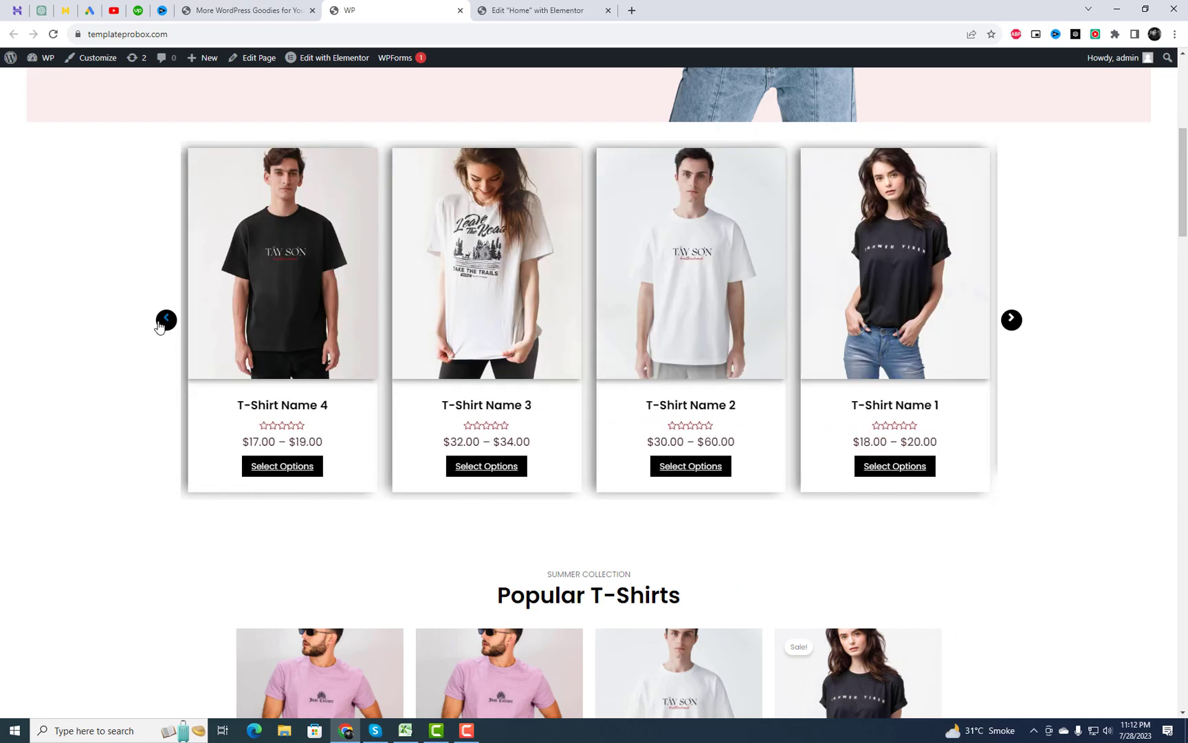
click(165, 320)
click(165, 320)
click(166, 320)
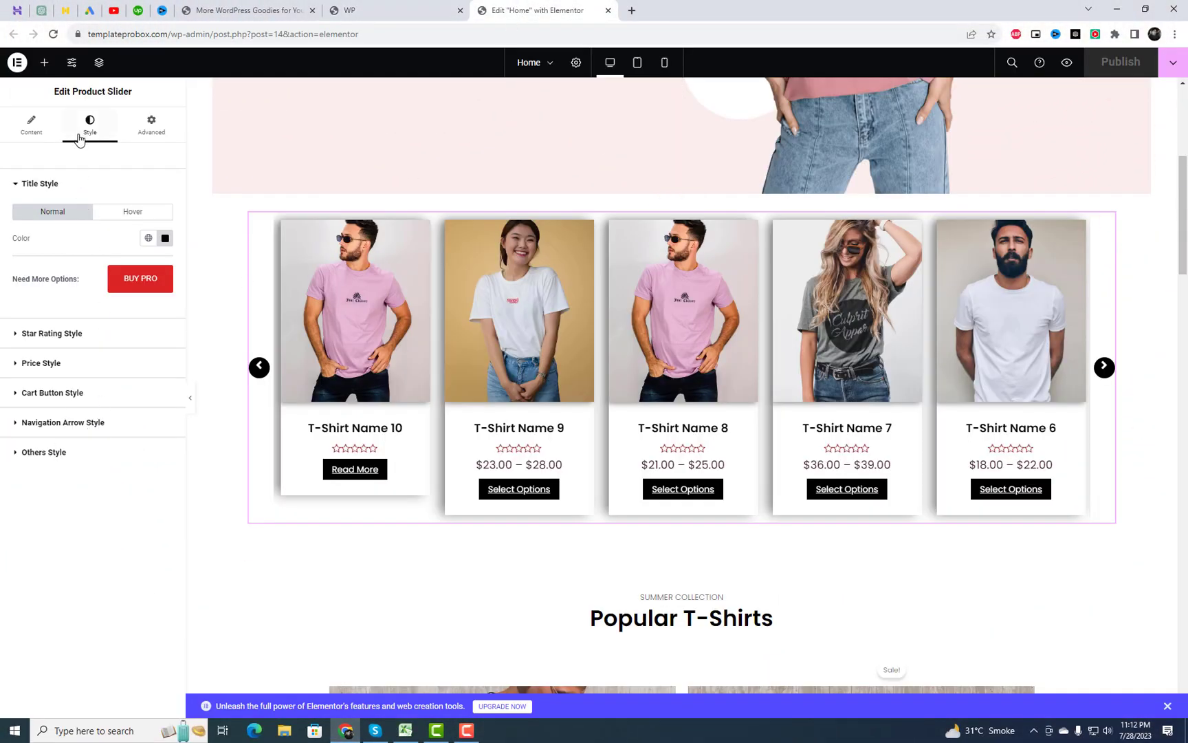
- Lighten the product cards' box shadow color to rgba(0, 0, 0, 0.21) in the Elementor editor
click(101, 451)
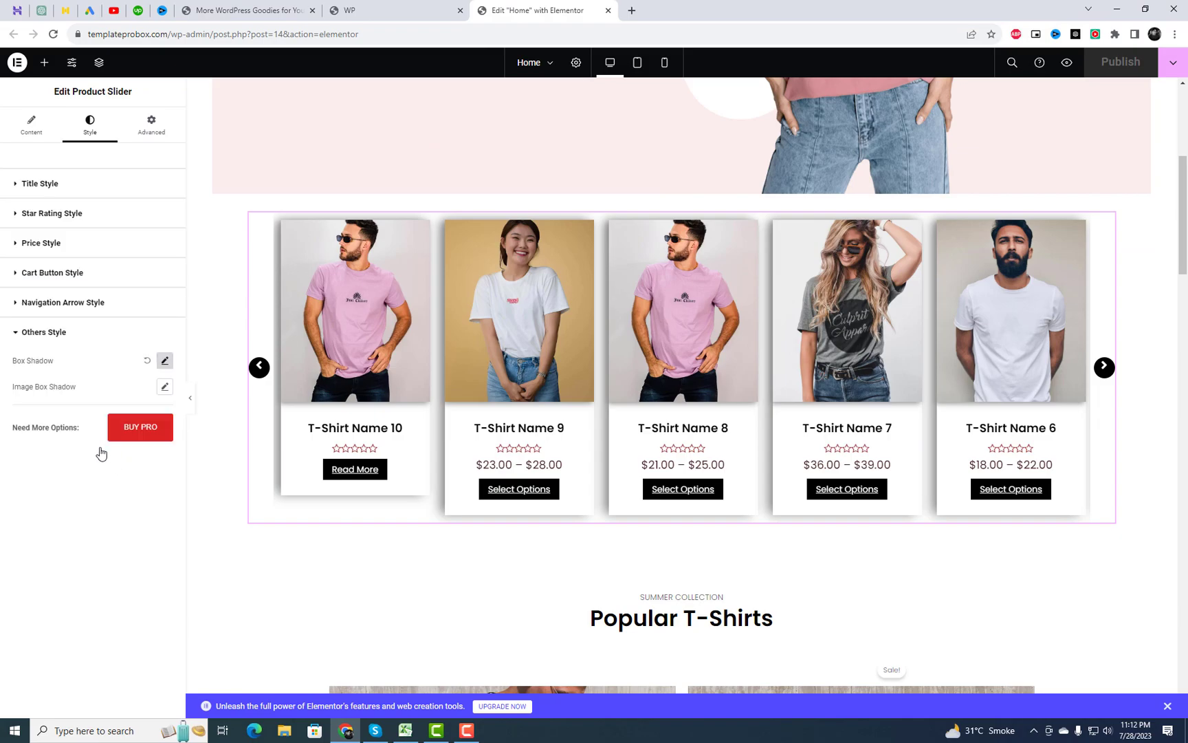
click(165, 363)
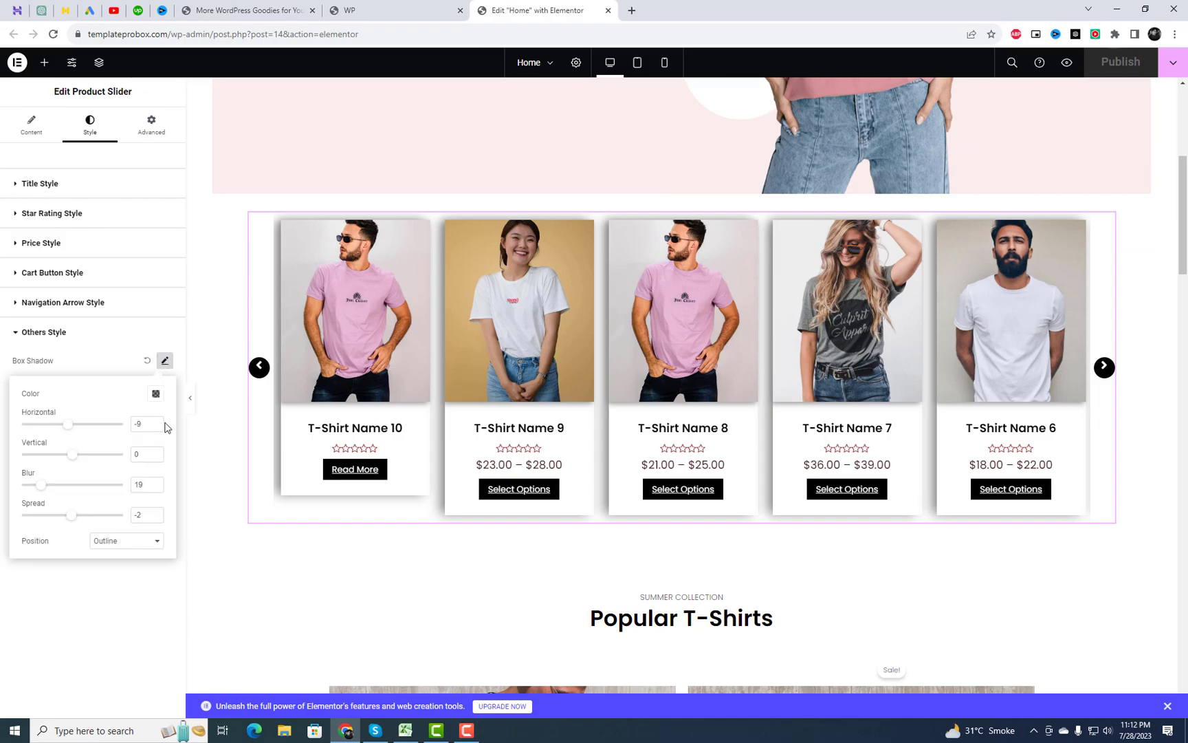
click(156, 393)
triple_click(127, 571)
text(rgba(0, 0, 0, 0.25))
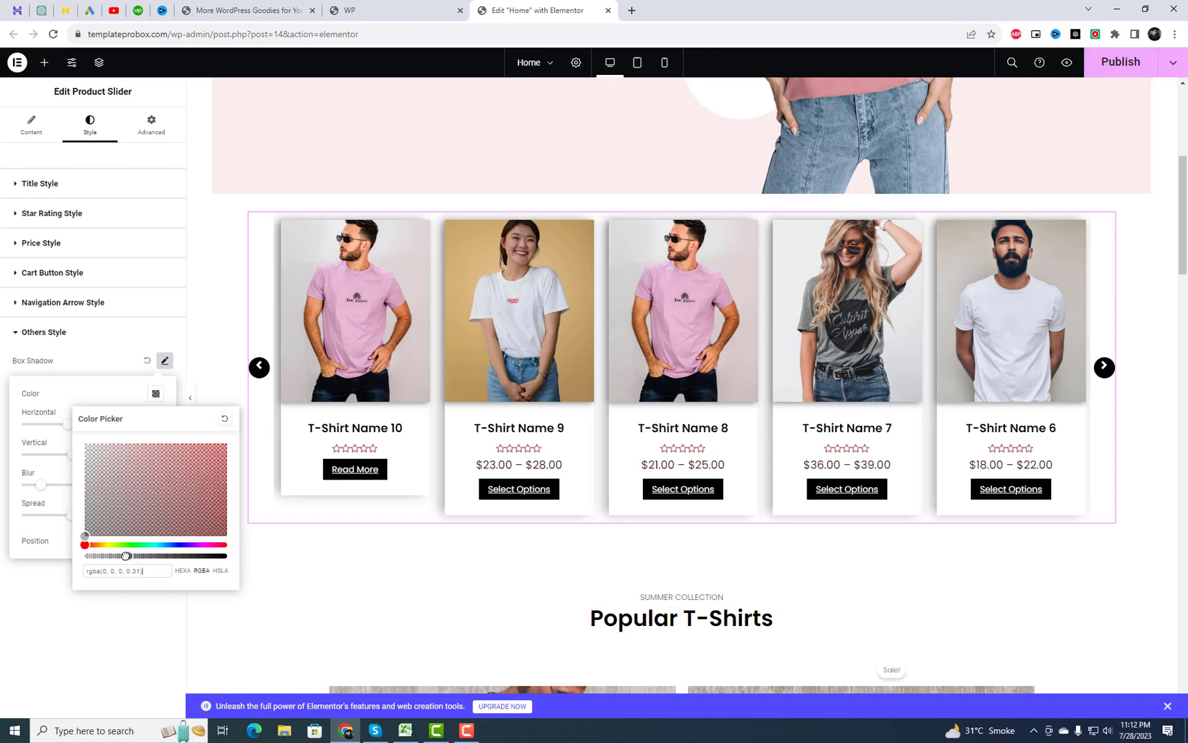
drag(120, 556, 114, 556)
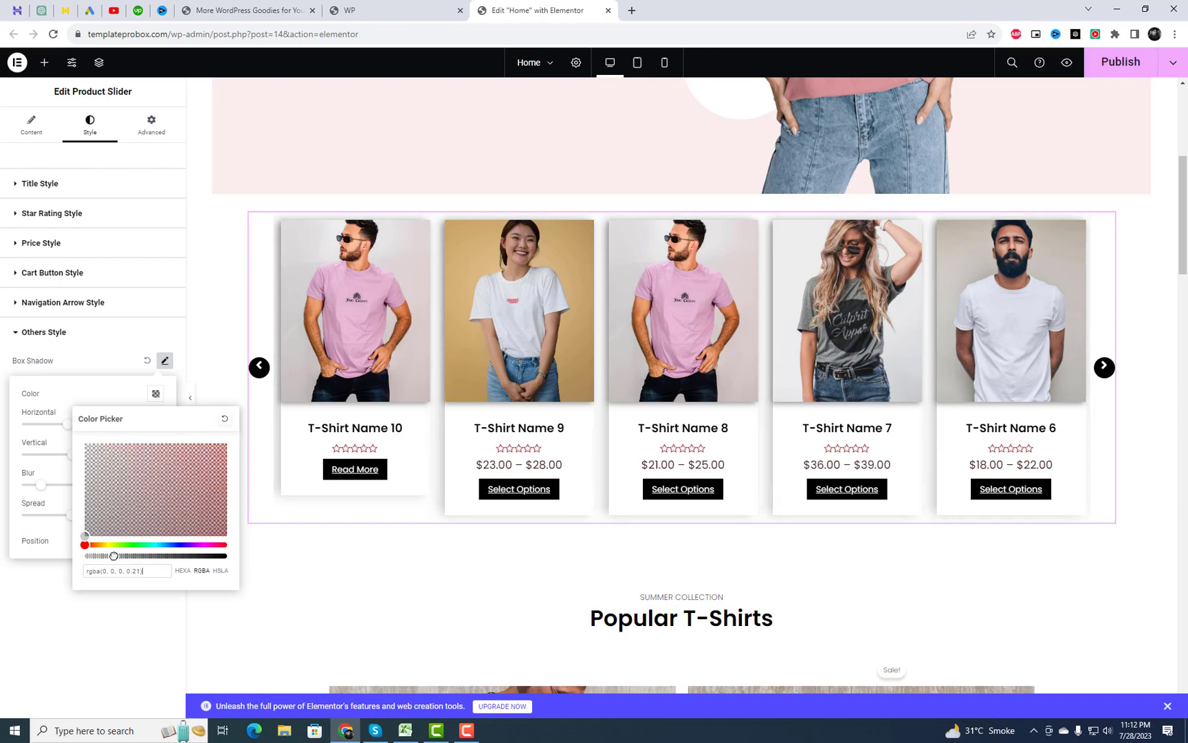
click(114, 363)
- Publish the lighter card shadow and refresh the live home page
click(1118, 62)
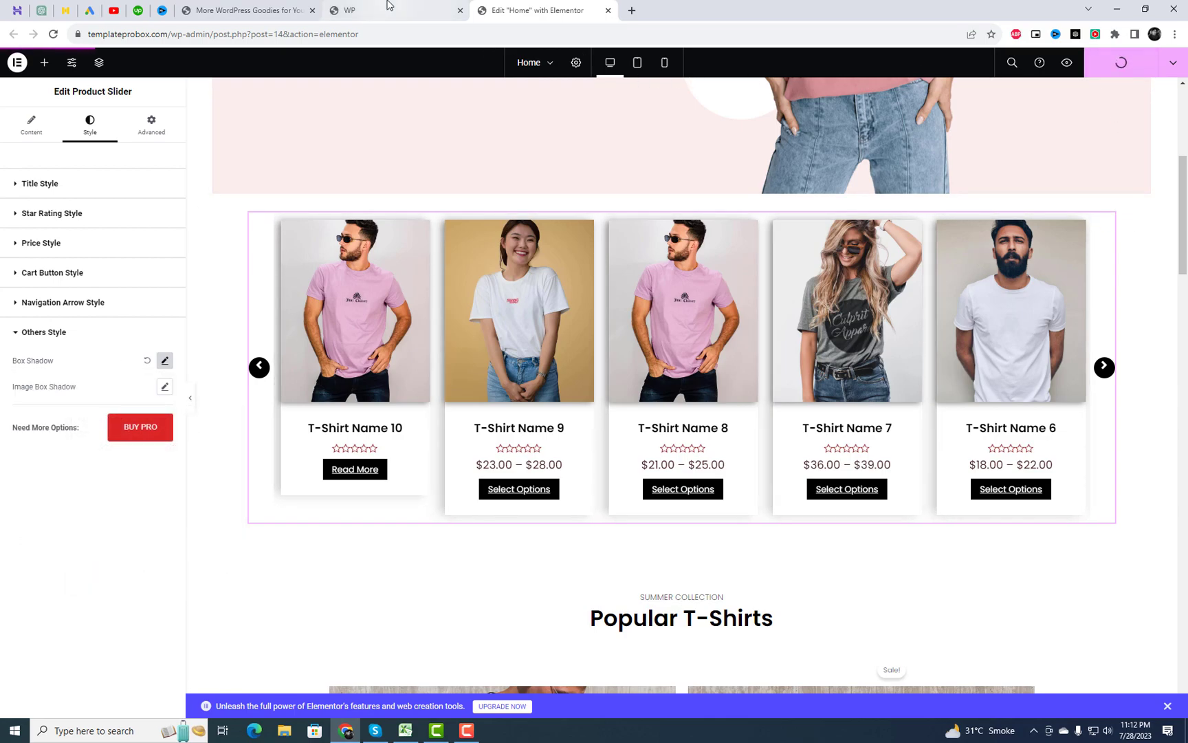
click(388, 10)
key(F5)
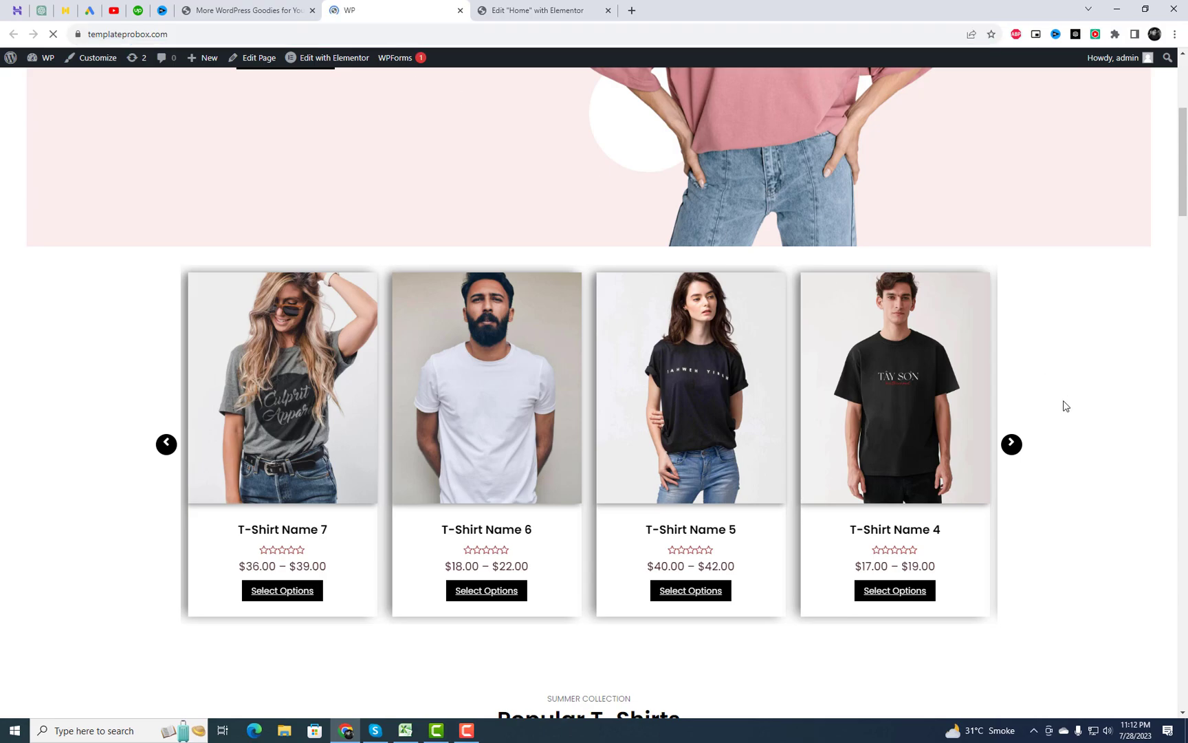
- Check the restyled product carousel on the live page and slide it forward
scroll(997, 427, down, 3)
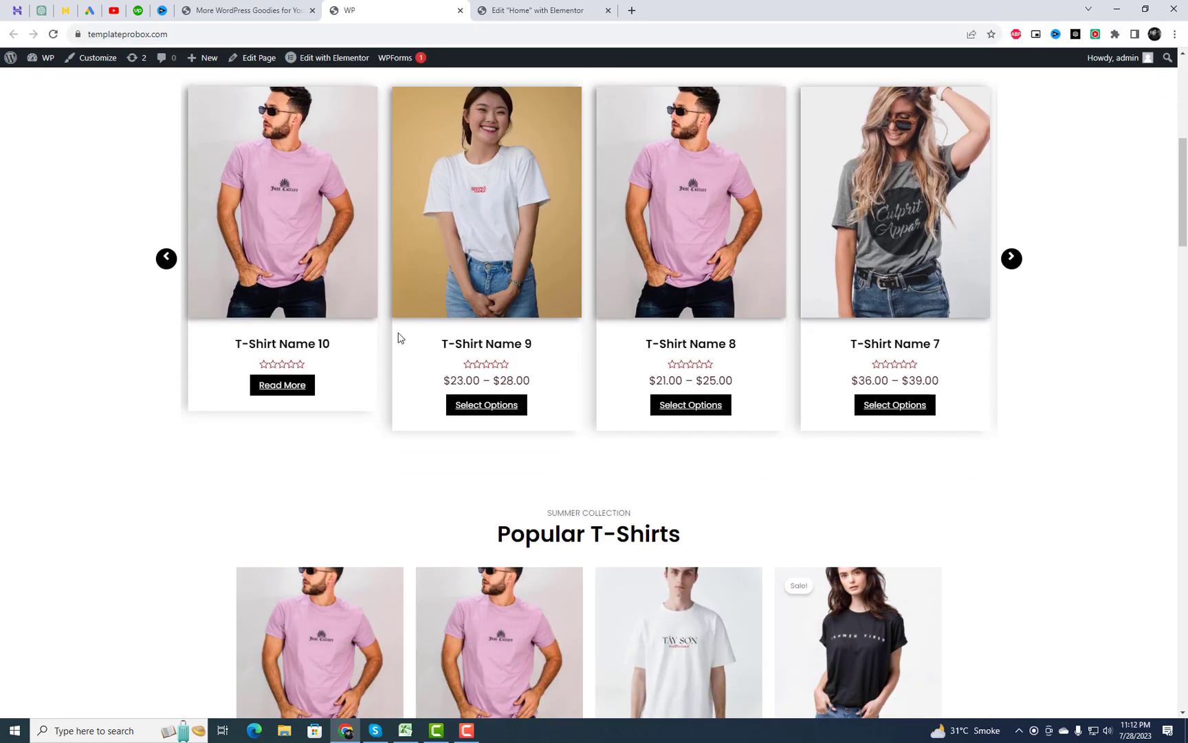
scroll(1059, 398, up, 1)
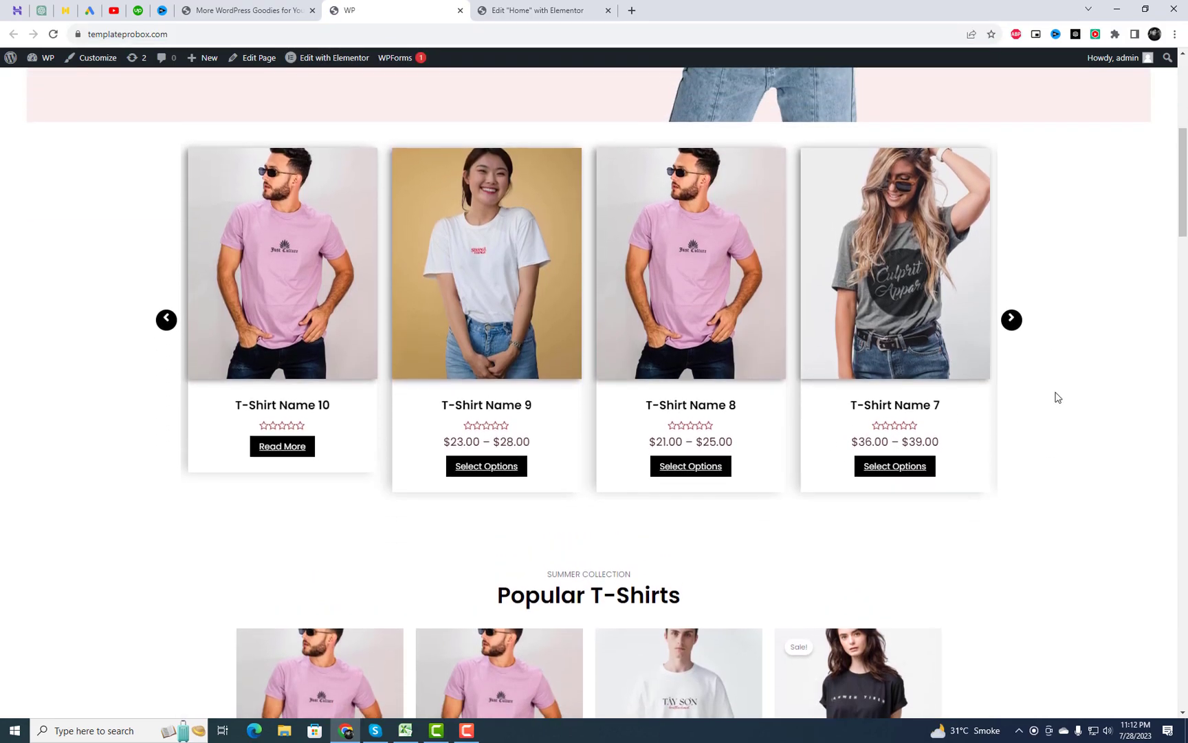
click(1017, 323)
click(1018, 323)
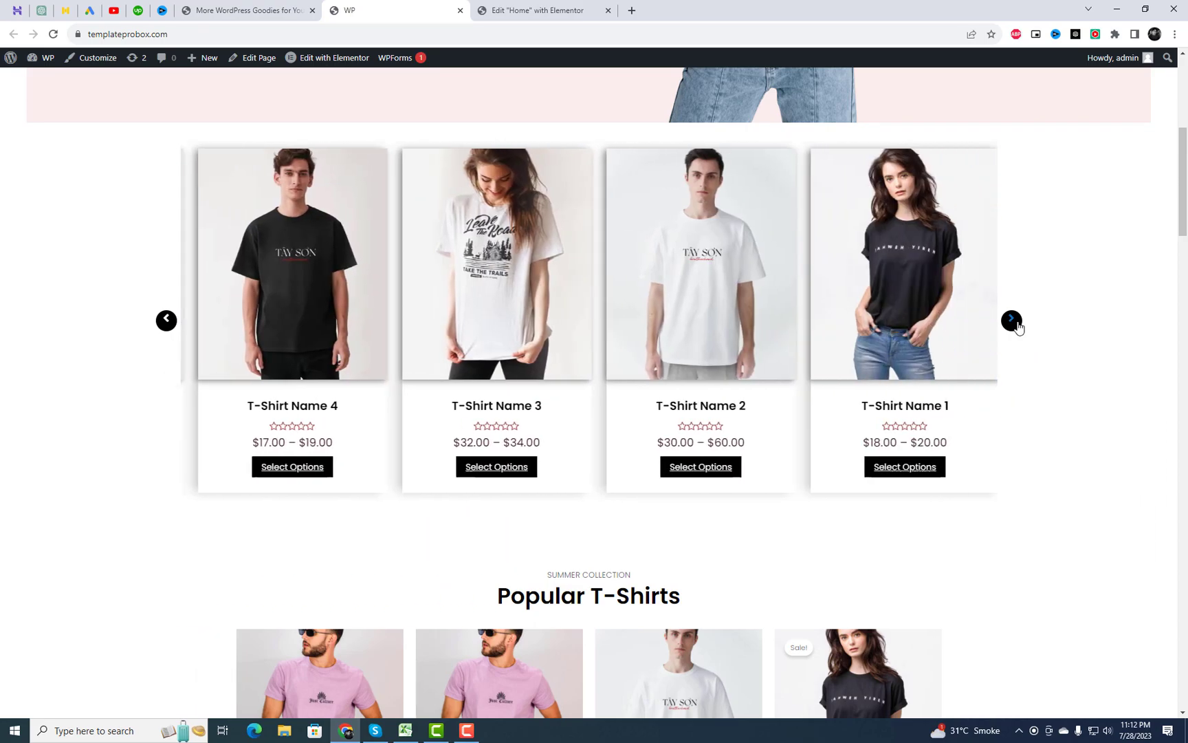